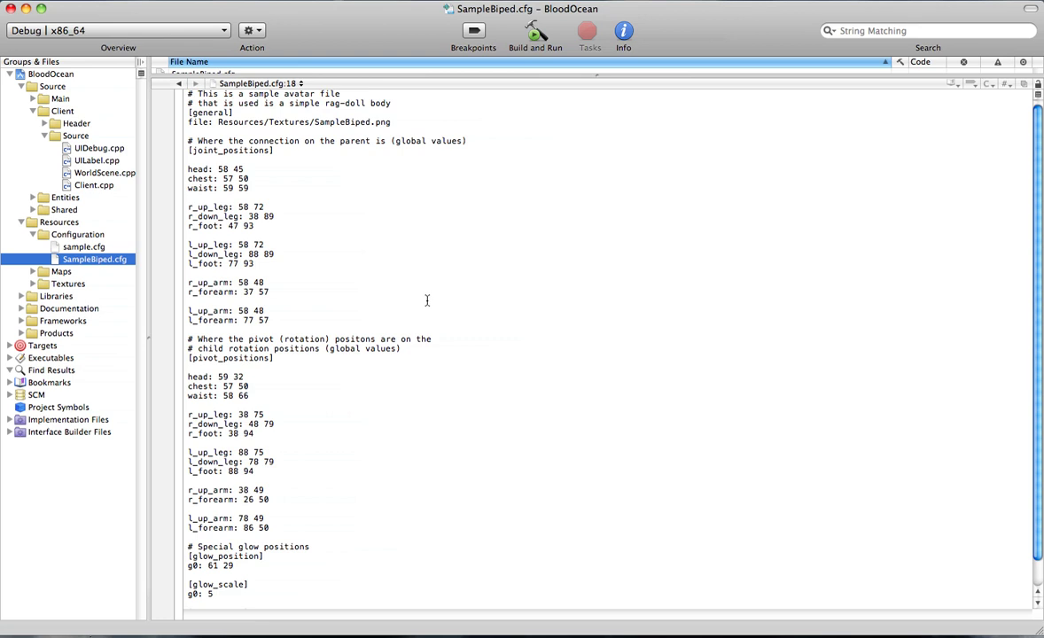
- Build and run the BloodOcean project and drop a rag-doll avatar above the terrain to see it land beside the tower
key("super+Return")
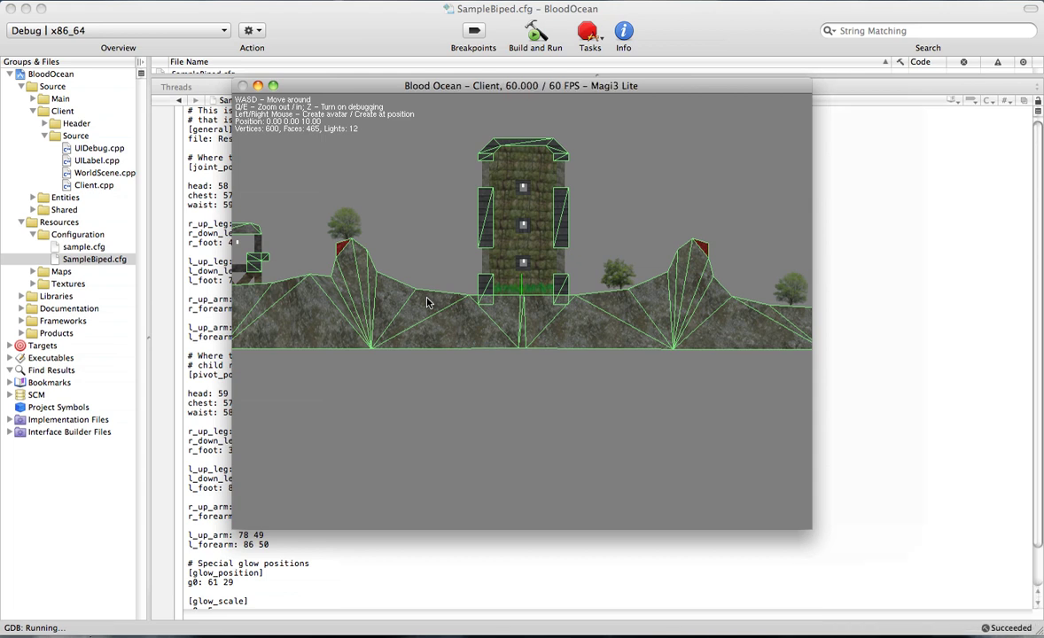
key("w")
key("d")
left_click(396, 345)
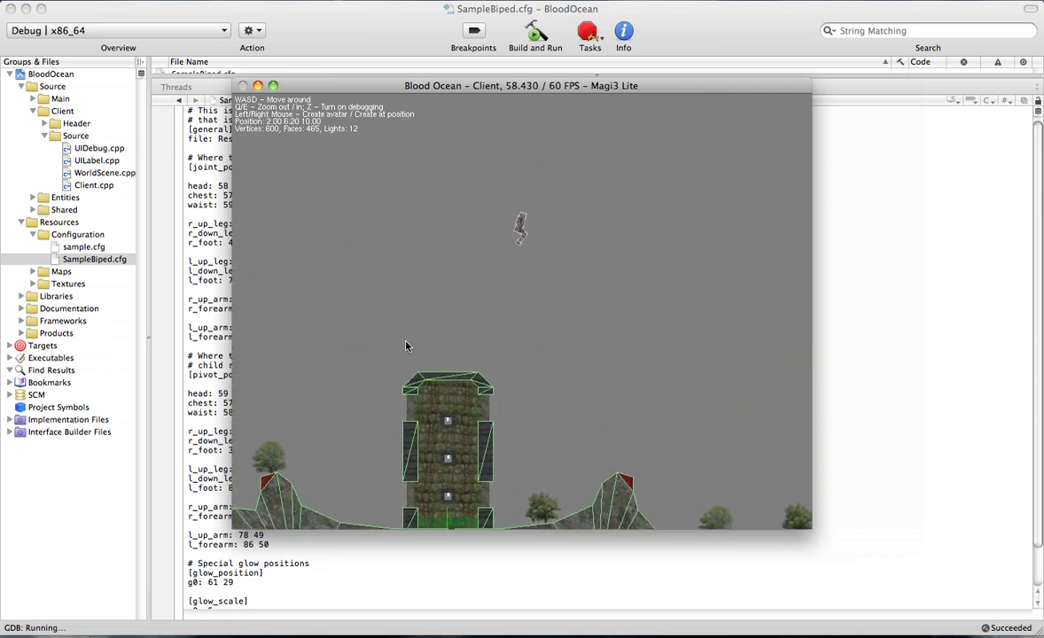
key("d")
key("s")
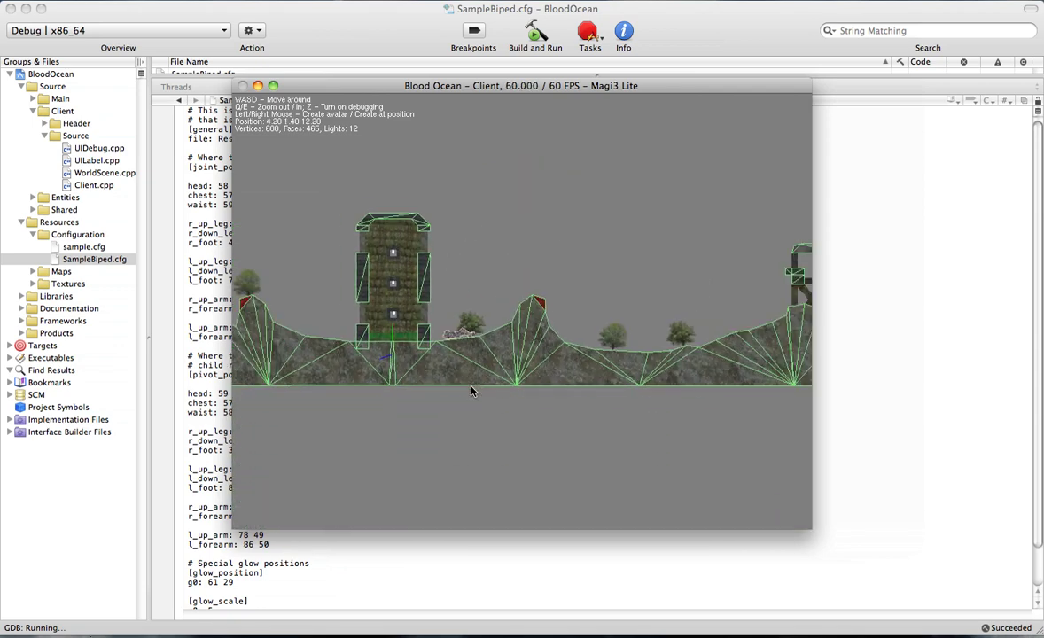
key("e")
key("a")
key("s")
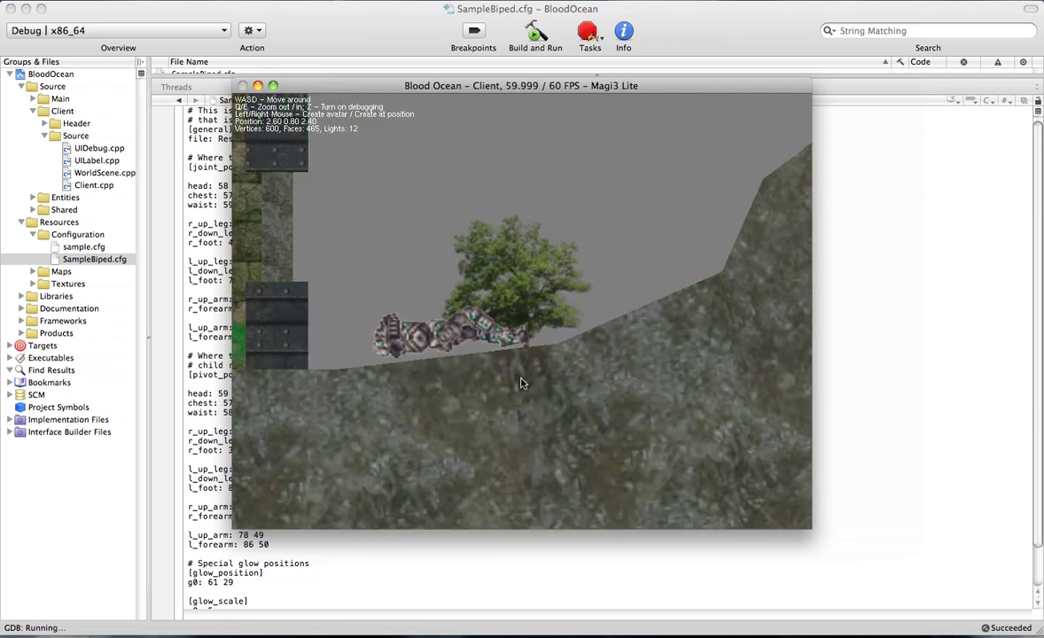
- Drop several more rag-doll avatars from high above the terrain in the game client
key("q")
key("w")
key("a")
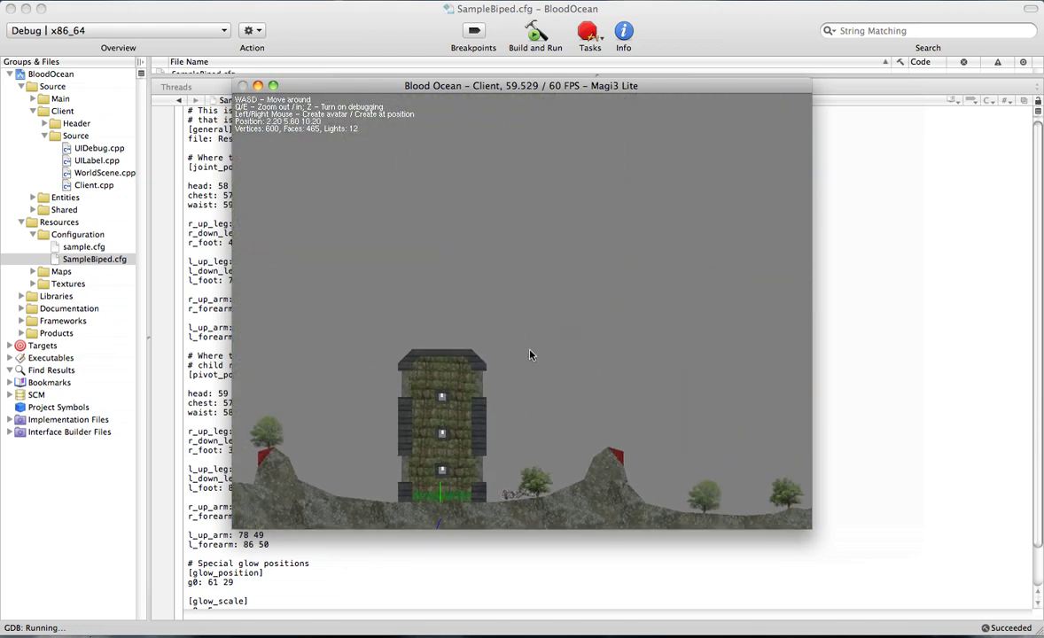
left_click(532, 350)
left_click(554, 348)
left_click(553, 348)
left_click(553, 348)
left_click(553, 348)
- Examine up close the rag-doll avatars falling and landing on the ground beside the tower's base
key("a")
key("a")
key("s")
key("e")
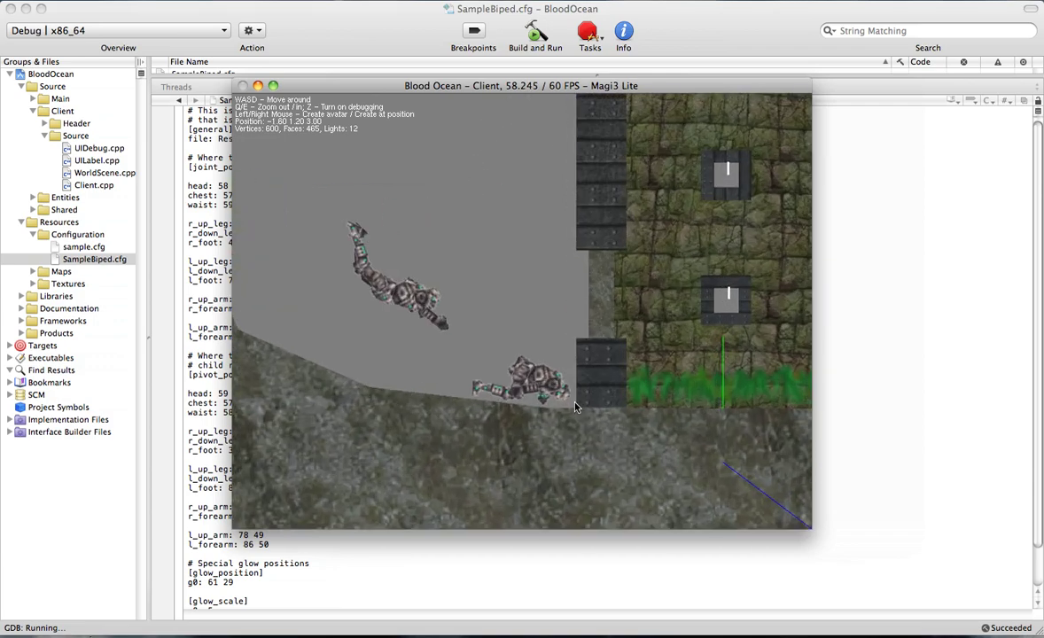
key("e")
key("a")
key("d")
key("s")
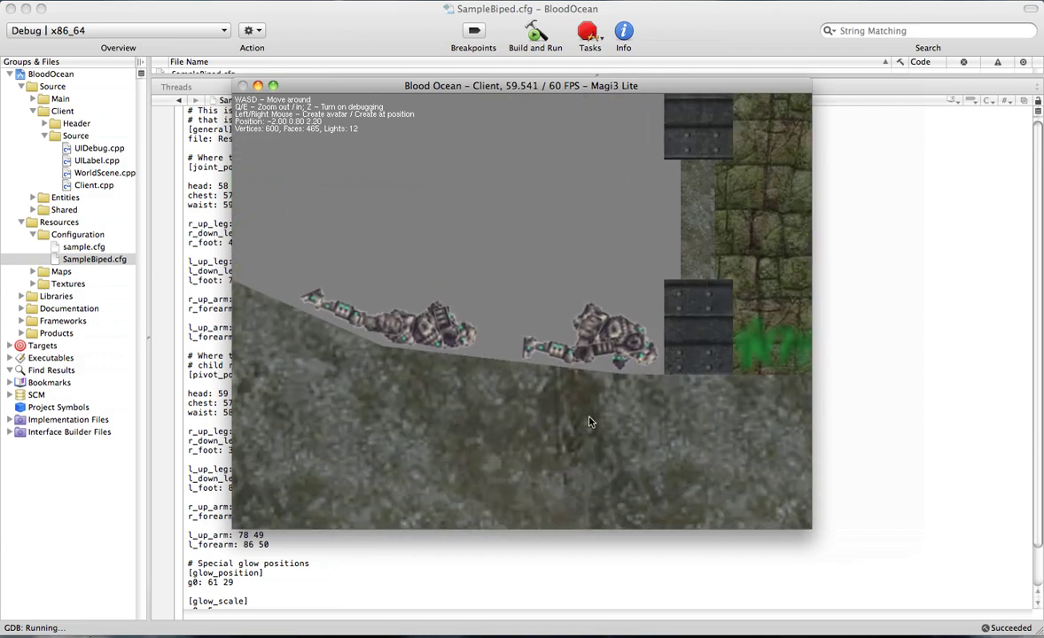
- Turn on the debug outlines for the scene and switch it to full wireframe display
key("z")
key("q")
key("a")
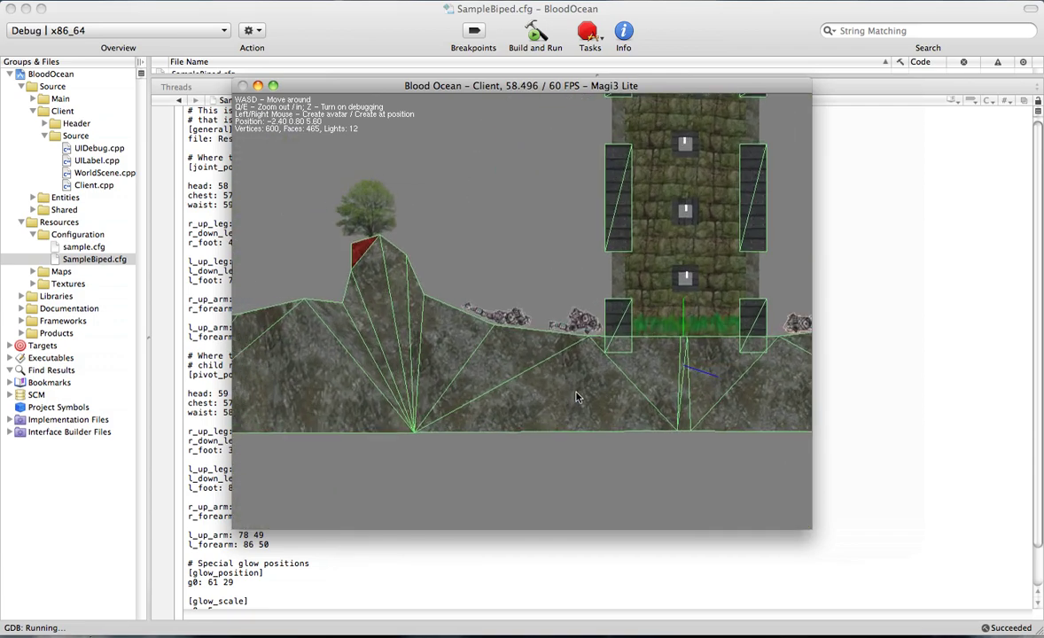
key("e")
key("z")
key("d")
key("q")
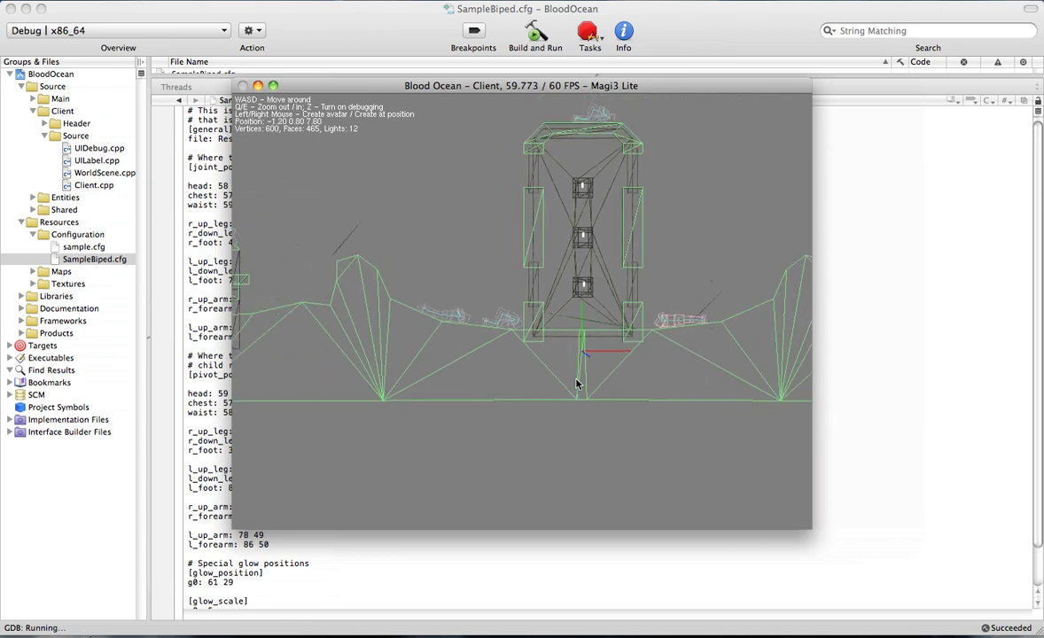
- Drop more rag-doll avatars into the wireframe scene
key("w")
key("d")
left_click(560, 324)
left_click(560, 325)
- Examine the wireframe rag-dolls scattered on and around the tower
key("w")
key("e")
key("a")
key("s")
key("e")
key("s")
key("a")
key("w")
key("w")
key("d")
key("s")
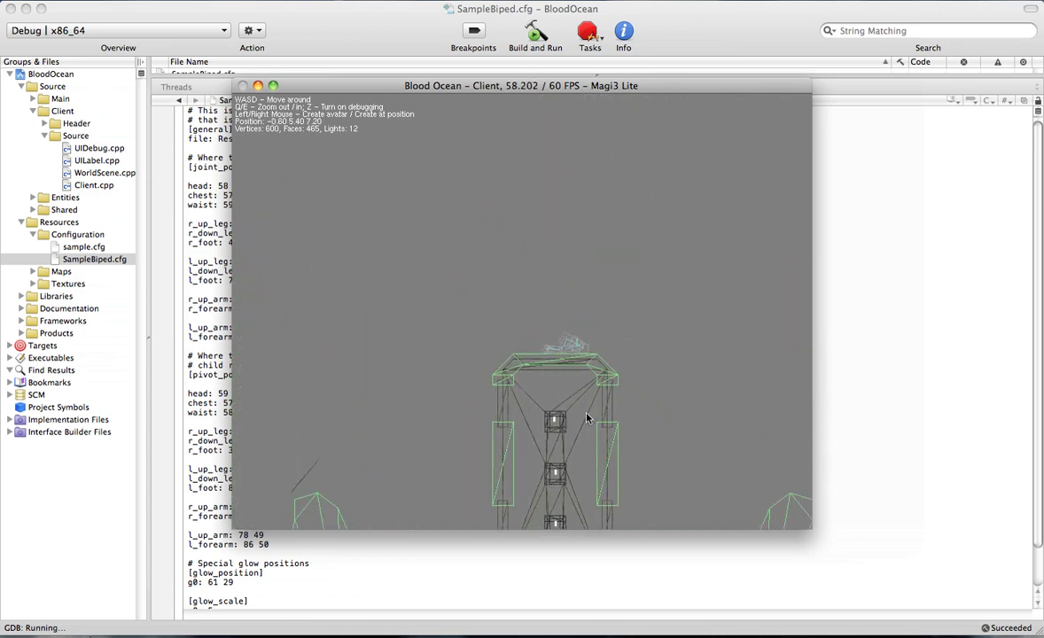
- Drop another batch of rag-doll avatars with the whole wireframe terrain in view
key("q")
key("d")
key("q")
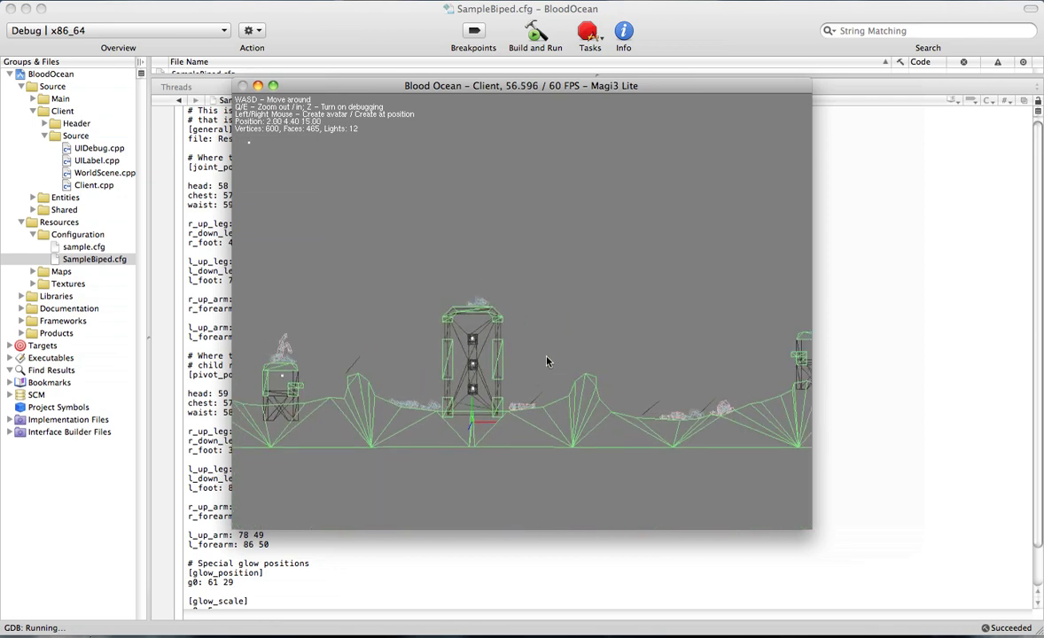
key("w")
left_click(547, 361)
left_click(546, 362)
left_click(547, 362)
- Inspect the landed wireframe avatars near the tower and quit the game client
key("a")
key("e")
key("e")
key("s")
key("d")
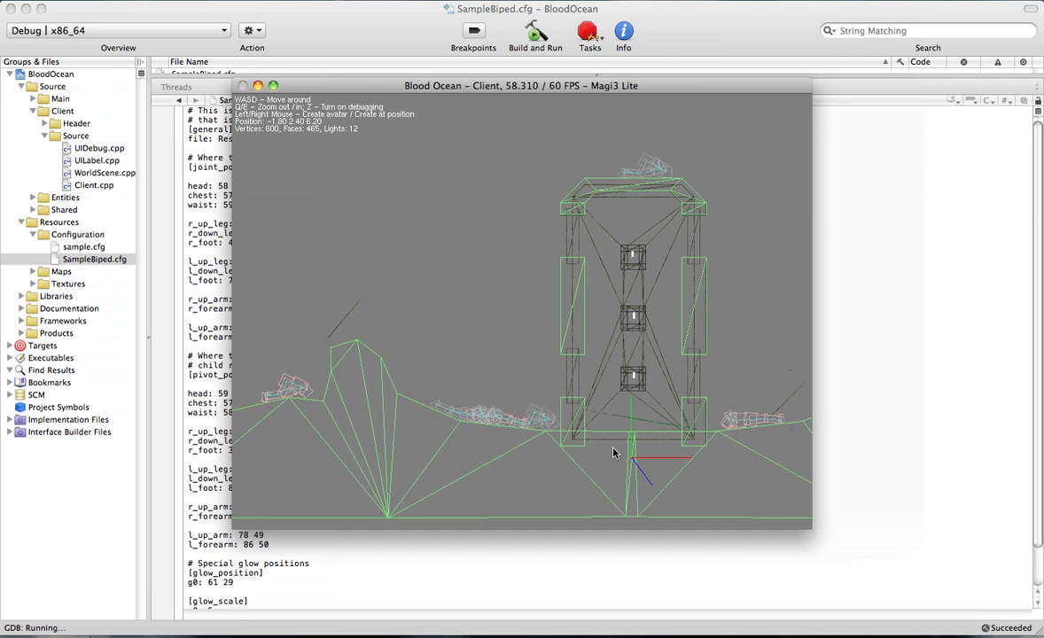
key("Escape")
- Switch to Photoshop and open the recently used file SampleBiped.png
key("super+Tab")
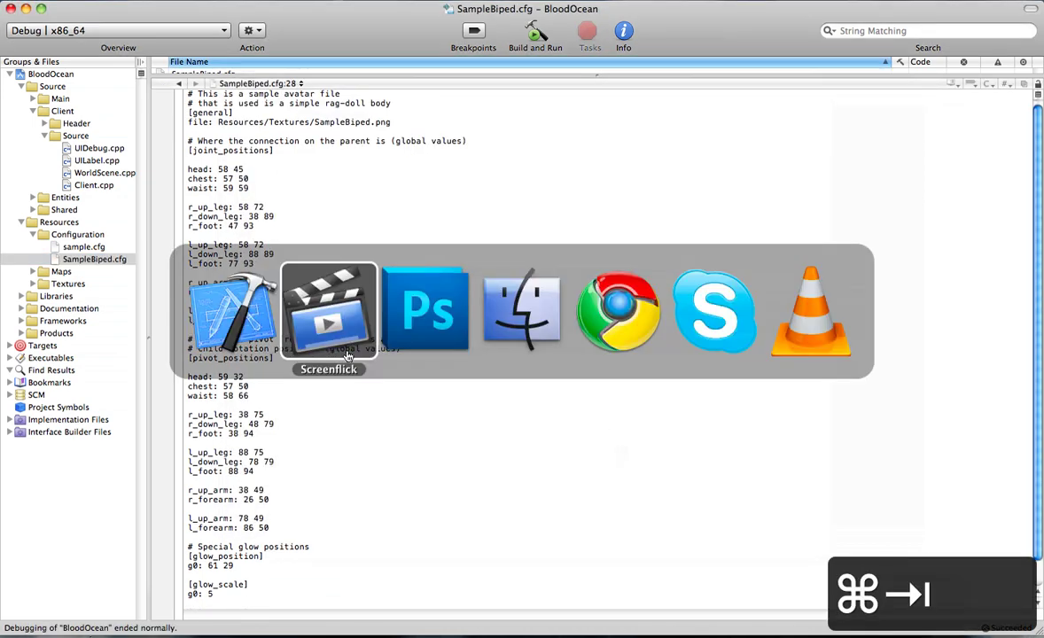
key("super+Tab")
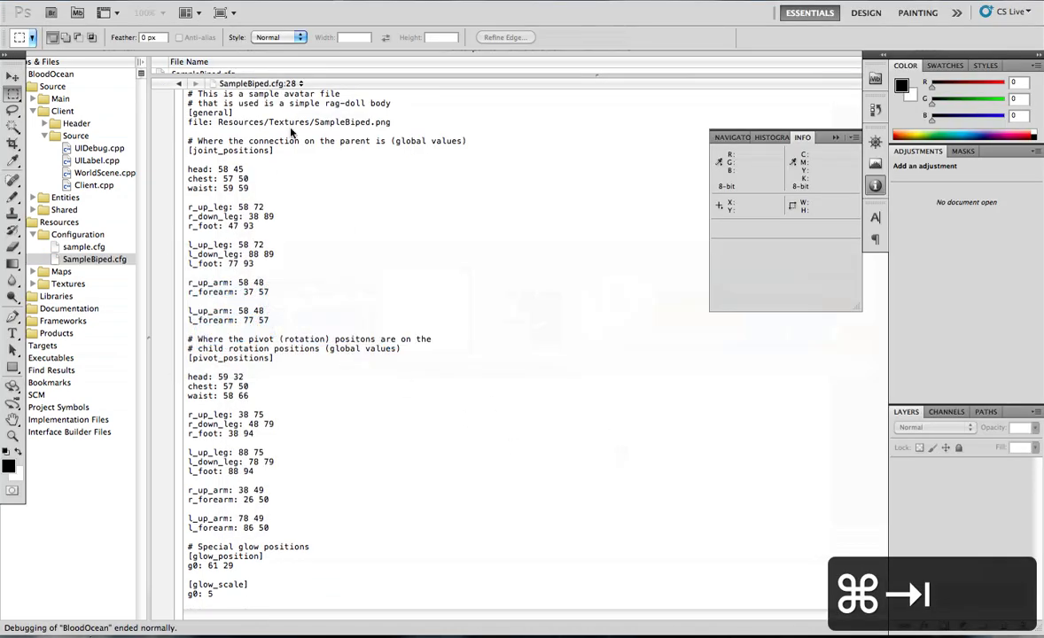
left_click(113, 1)
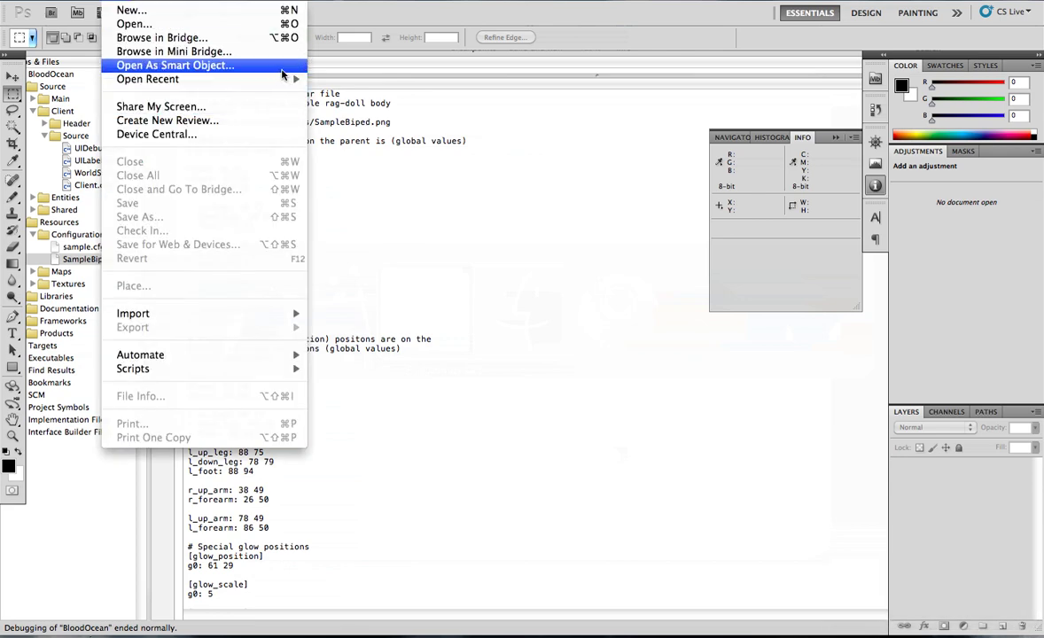
mouse_move(296, 81)
left_click(364, 78)
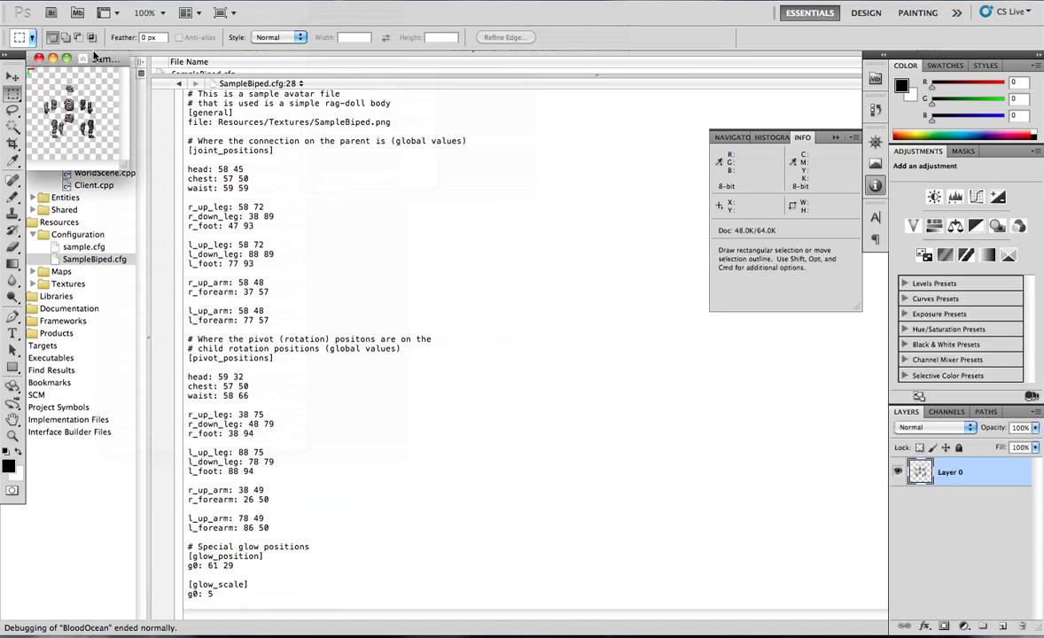
- Enlarge the SampleBiped.png window and magnify the sprite sheet to about 322%
left_click_drag(95, 58, 182, 109)
left_click_drag(212, 217, 624, 430)
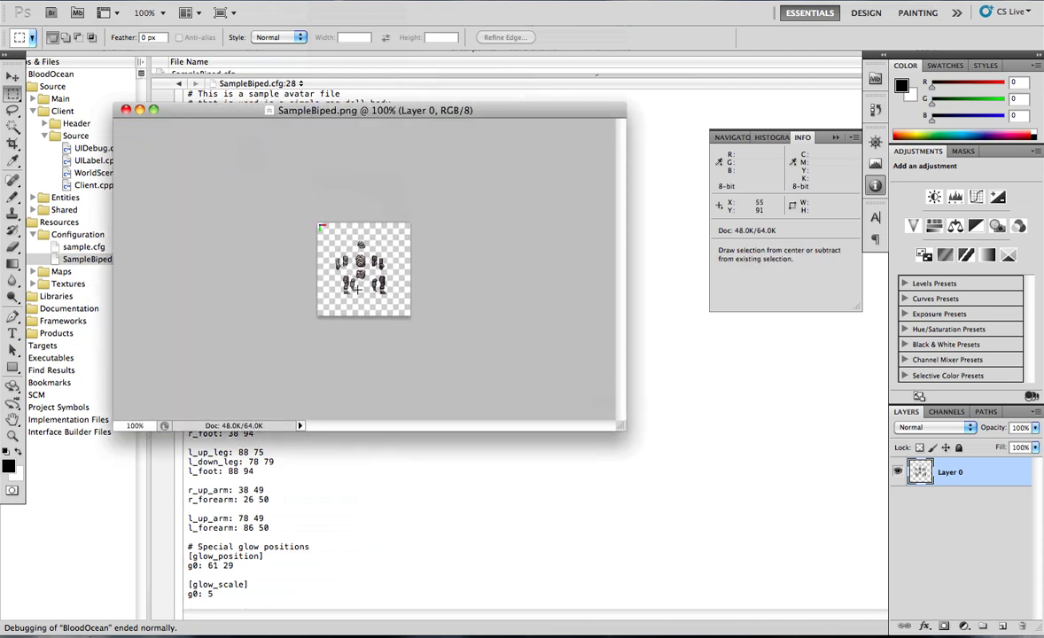
scroll(357, 288, "up", 10)
scroll(362, 363, "down", 10)
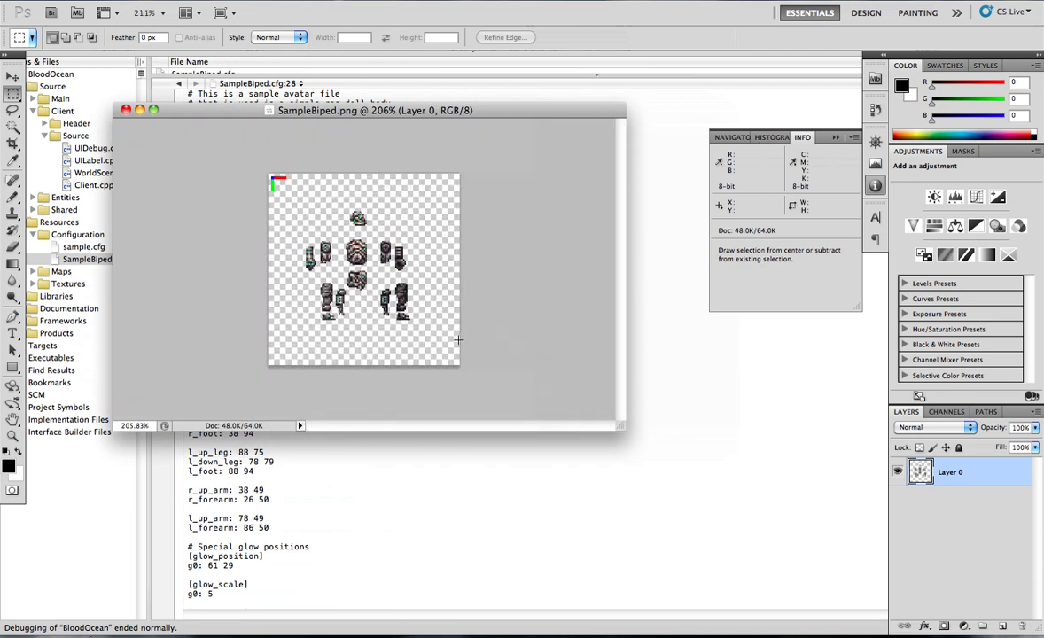
scroll(457, 339, "up", 2)
left_click_drag(623, 429, 681, 503)
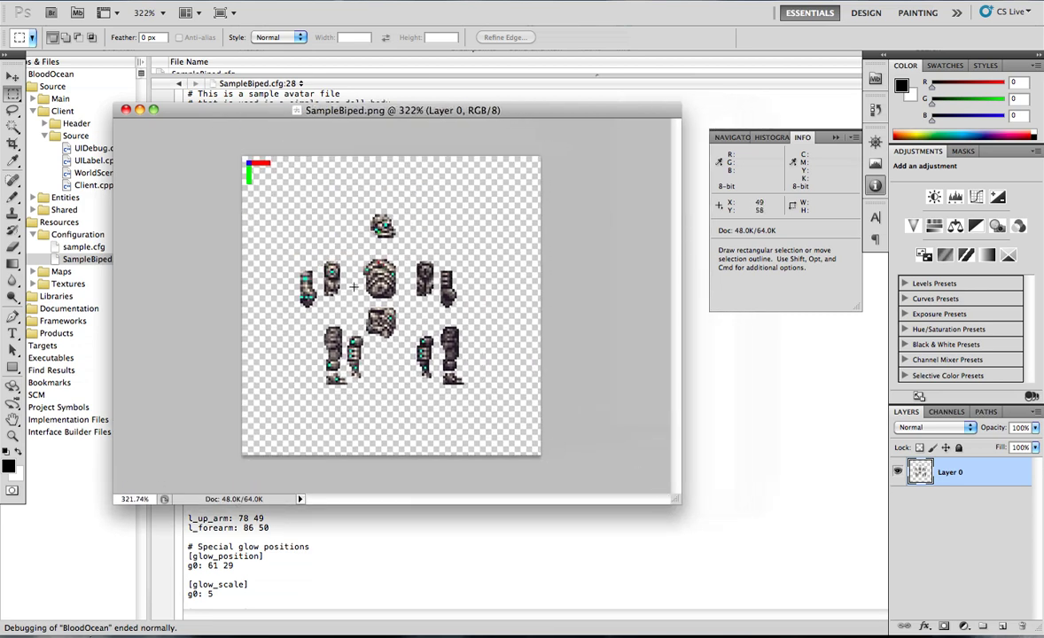
- Outline the biped's separate body pieces with rectangular selections, ending with the left leg parts, and clear the selection
mouse_move(347, 199)
left_mouse_down()
mouse_move(403, 241)
mouse_move(360, 257)
mouse_move(403, 300)
mouse_move(414, 337)
left_mouse_up()
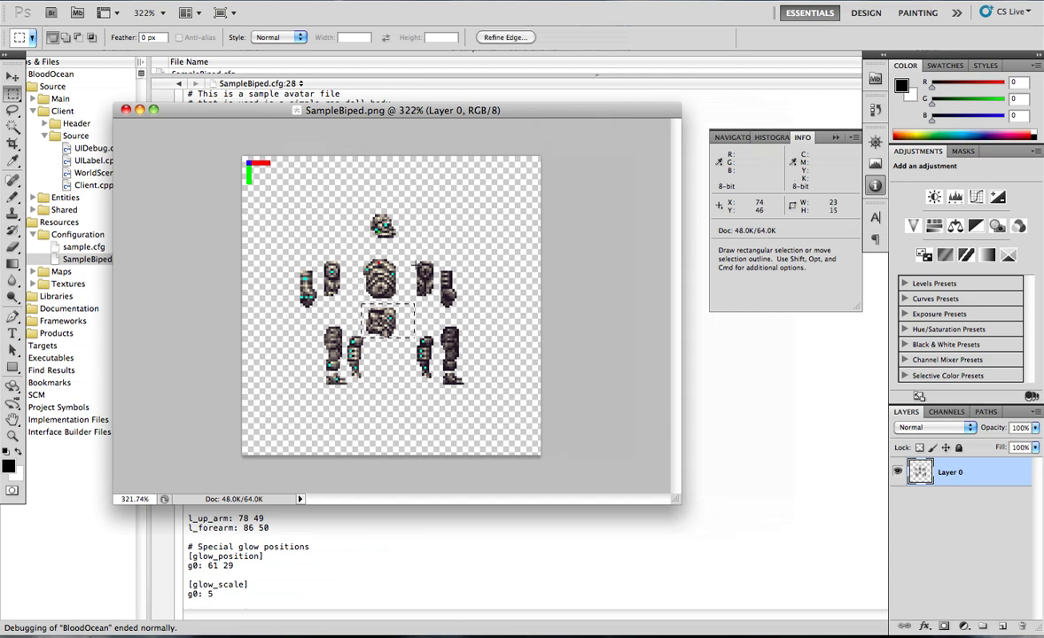
left_click_drag(415, 264, 413, 401)
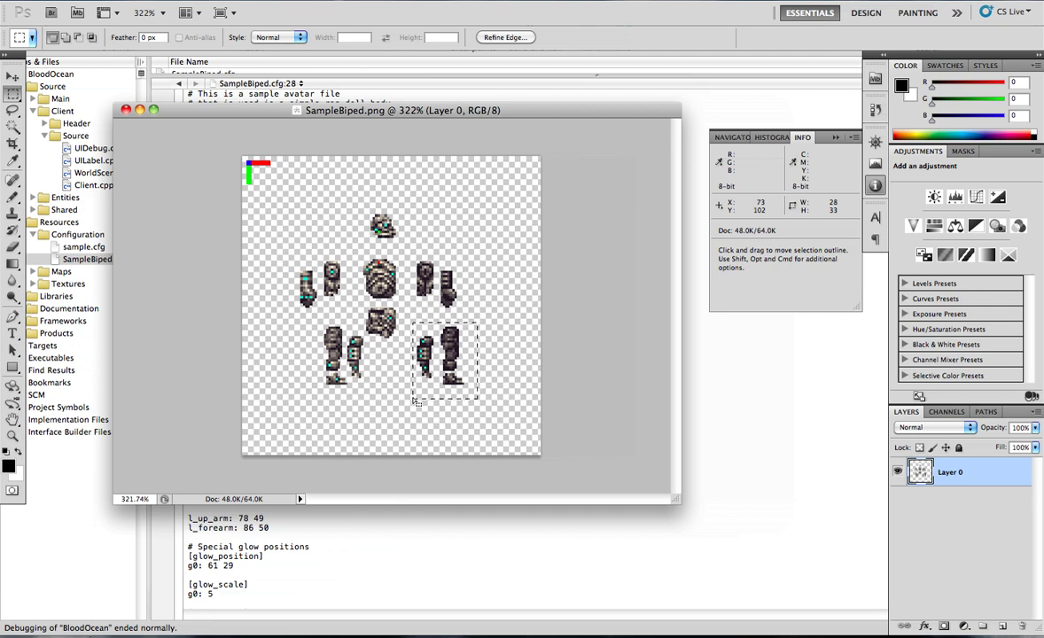
left_click(495, 417)
- Magnify the sprite to about 662% and select the chest piece with a marquee of 14 by 17 pixels
scroll(433, 381, "up", 5)
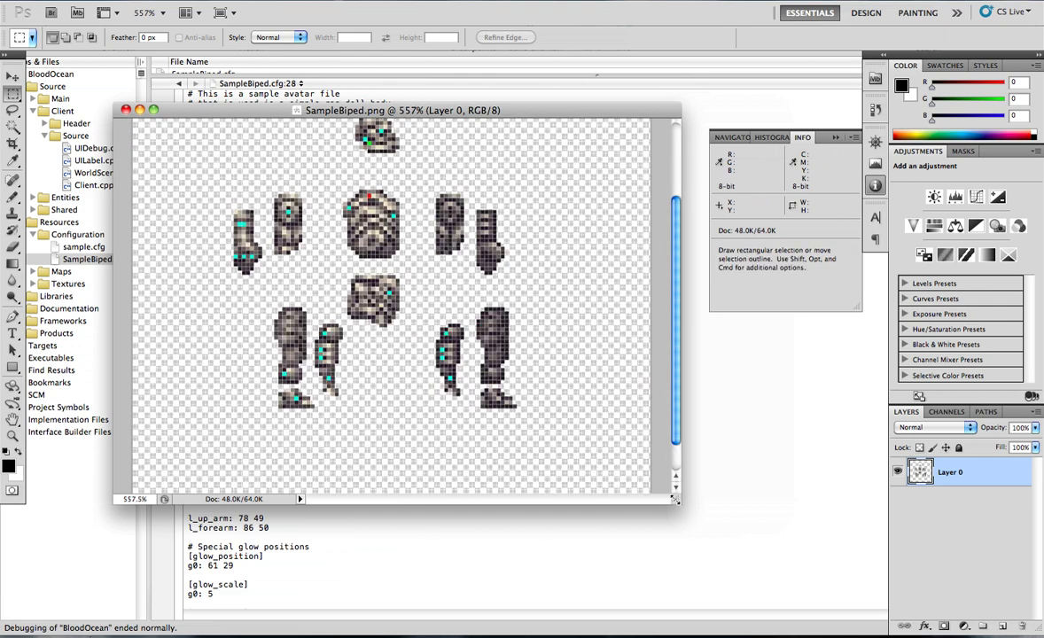
left_click_drag(678, 501, 706, 576)
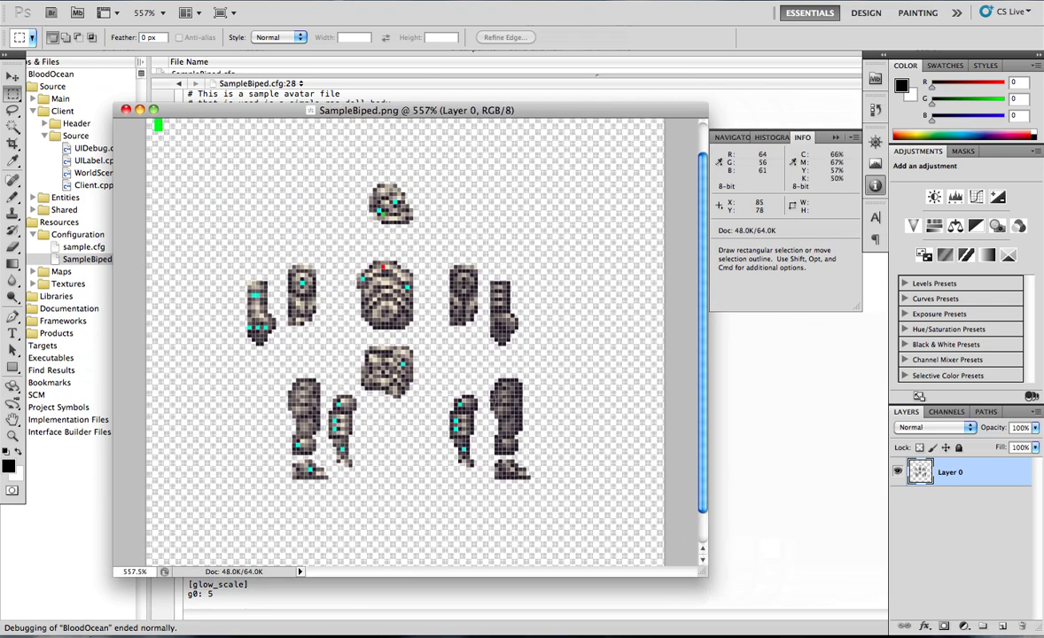
scroll(459, 370, "up", 3)
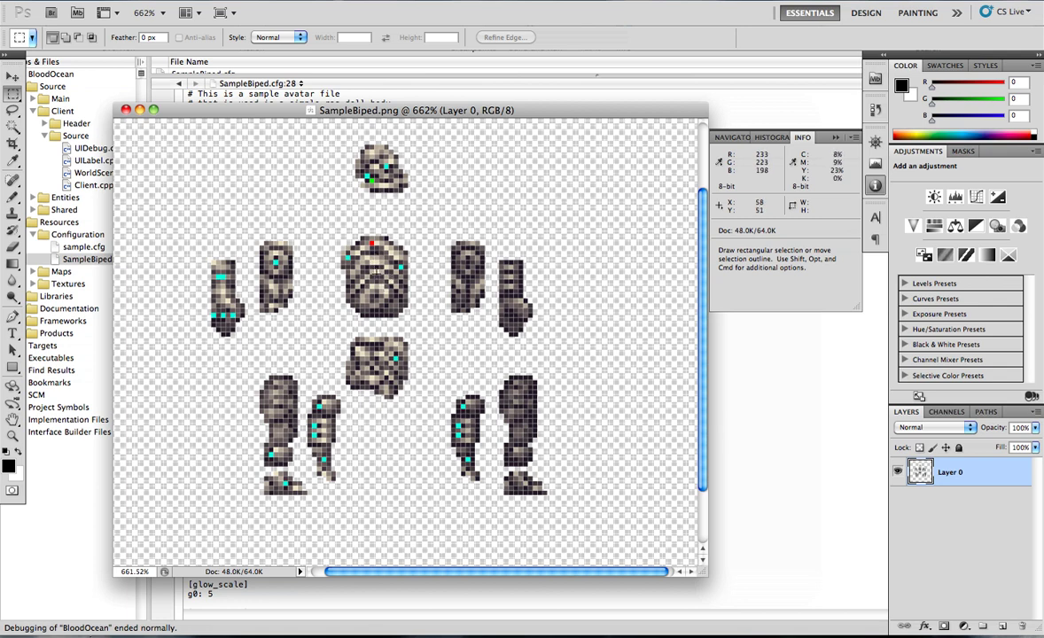
left_click_drag(348, 252, 354, 251)
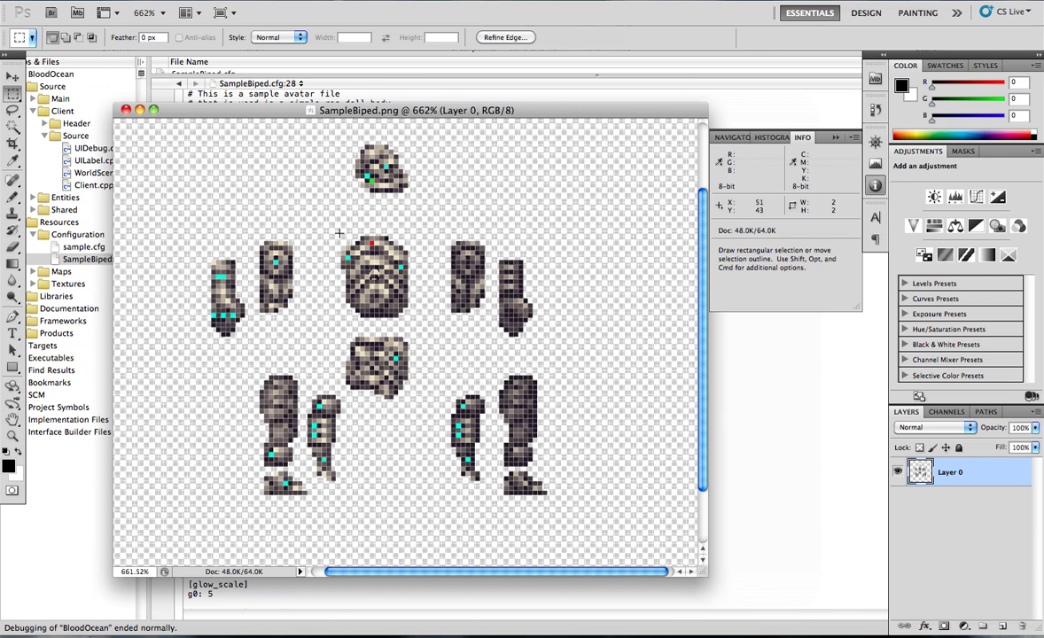
left_click_drag(341, 232, 404, 320)
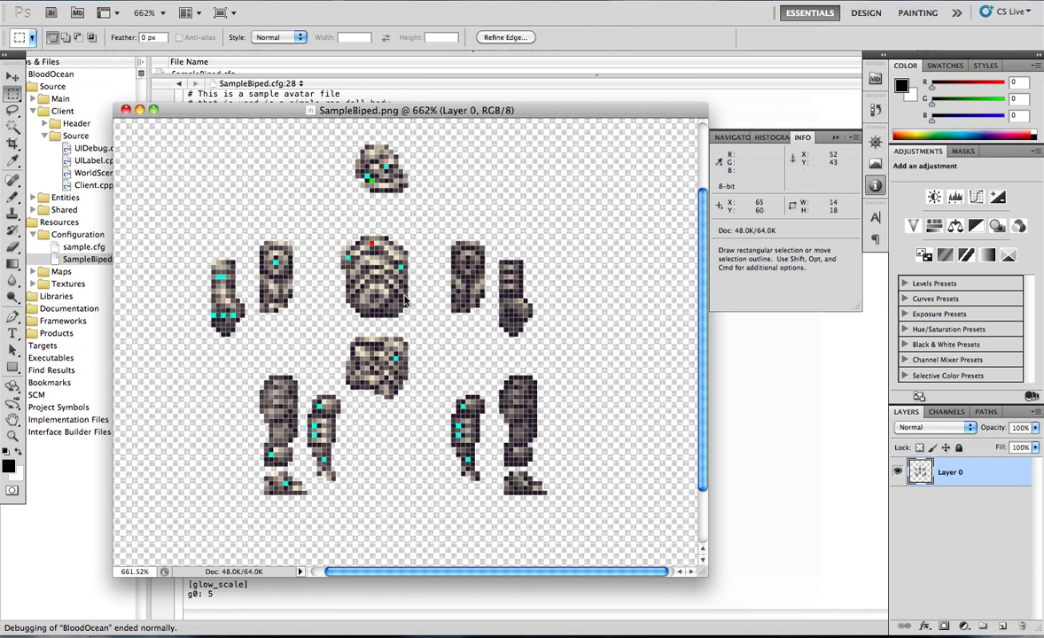
left_click_drag(421, 221, 333, 235)
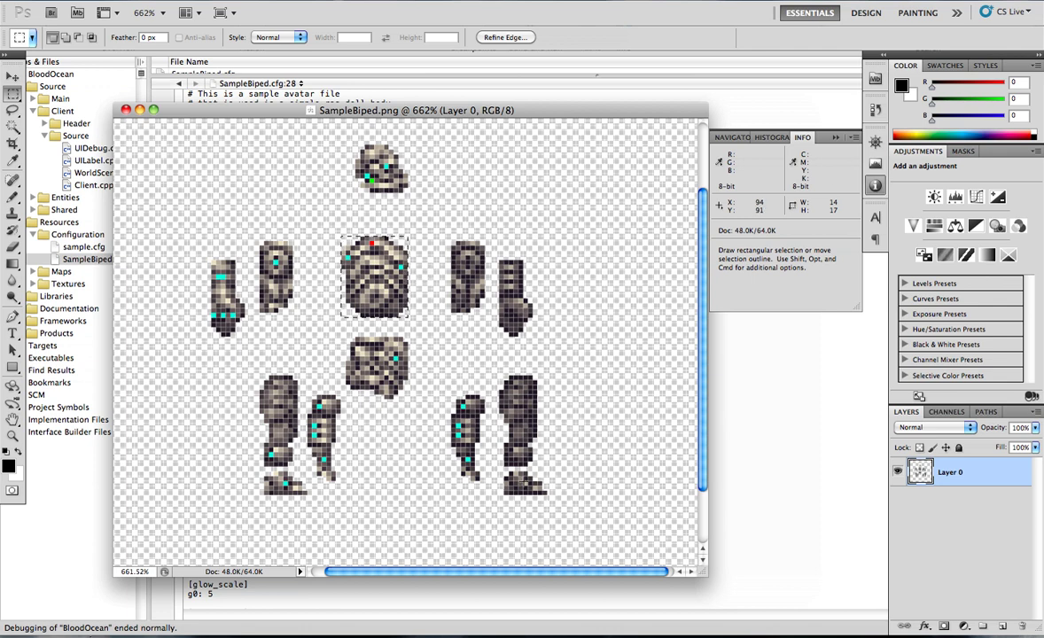
- Switch to Xcode and highlight the l_forearm line under joint_positions in SampleBiped.cfg
left_click(723, 420)
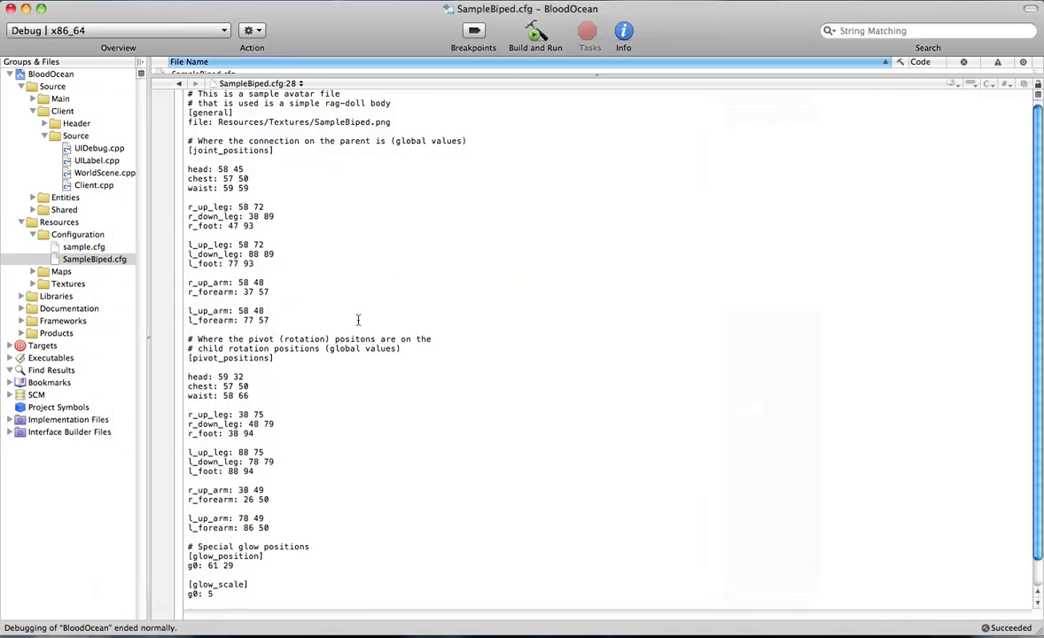
scroll(358, 320, "down", 1)
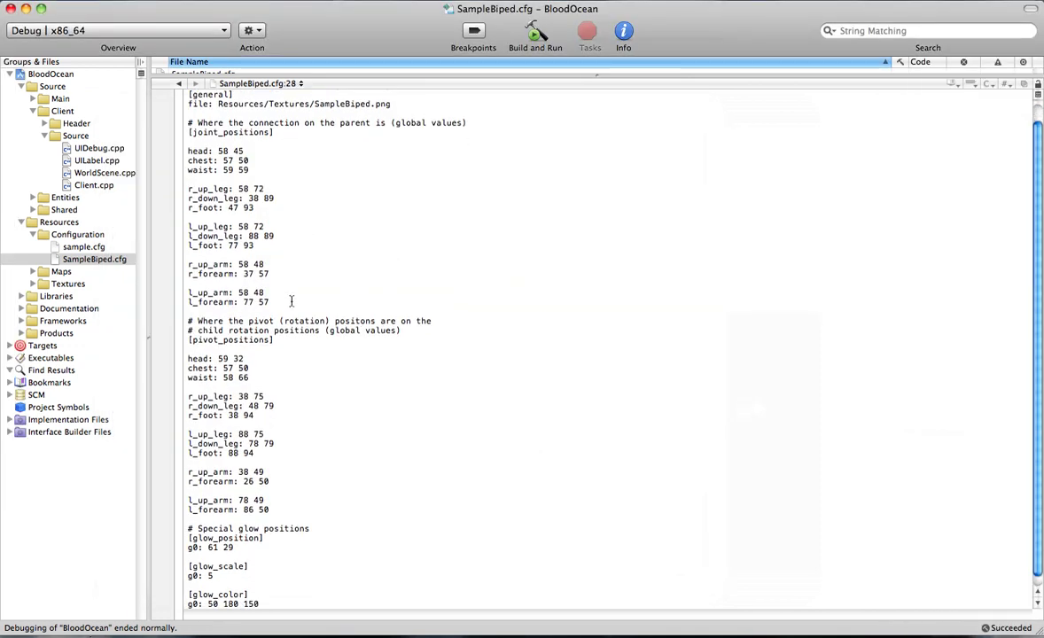
left_click_drag(290, 301, 152, 306)
left_click(270, 303)
scroll(278, 306, "up", 1)
- Compare the joint positions in SampleBiped.cfg with the body parts of SampleBiped.png in Photoshop
key("super+Tab")
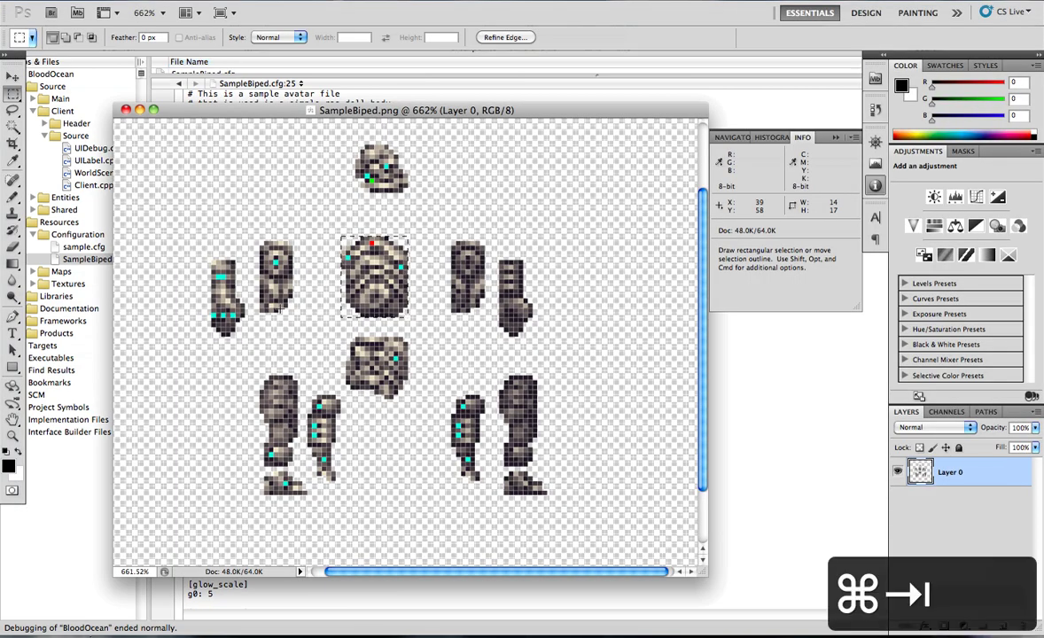
key("super+Tab")
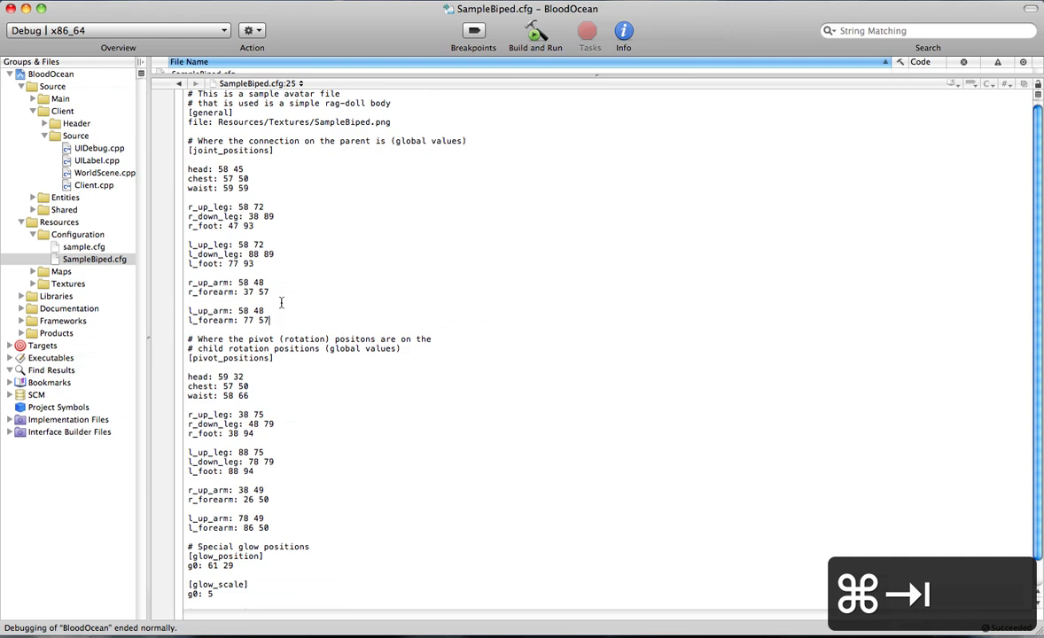
key("super+Tab")
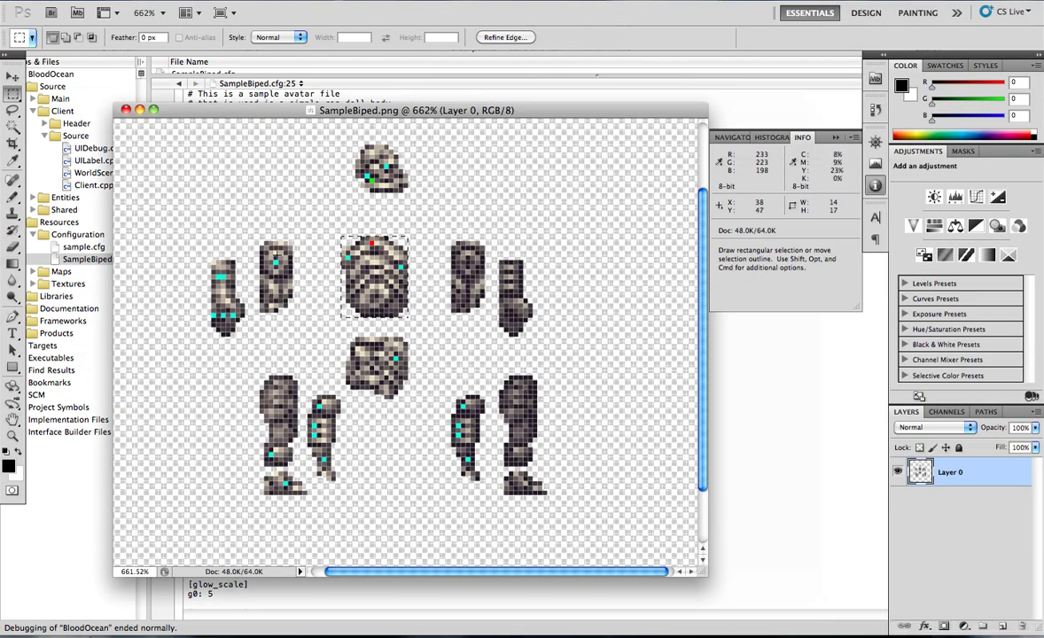
- Clear the chest selection and examine the joint and pivot locations up to the head piece
left_click(276, 256)
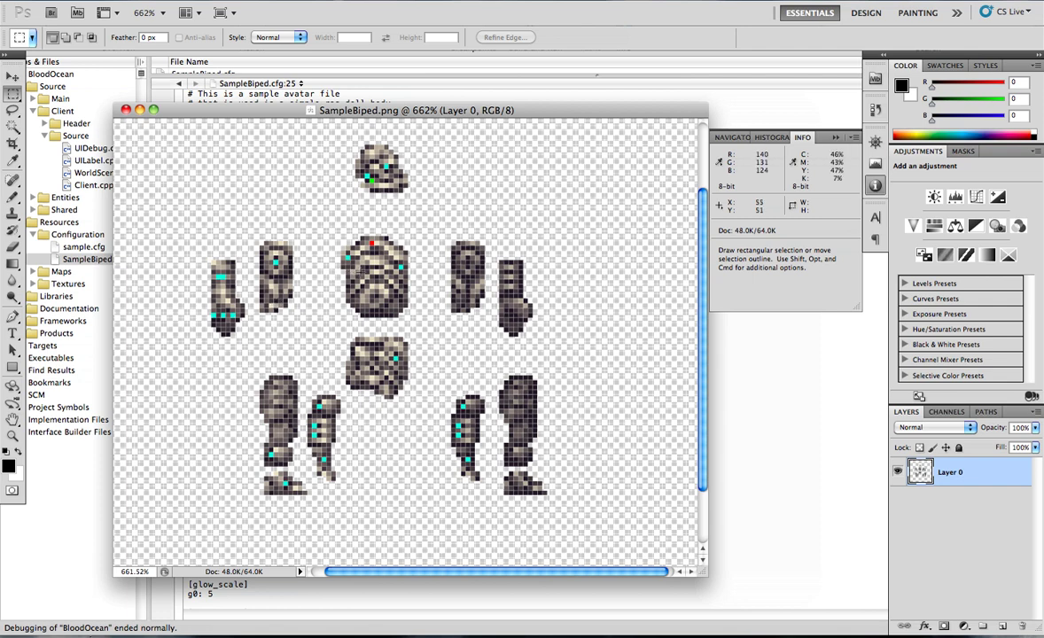
scroll(415, 235, "up", 3)
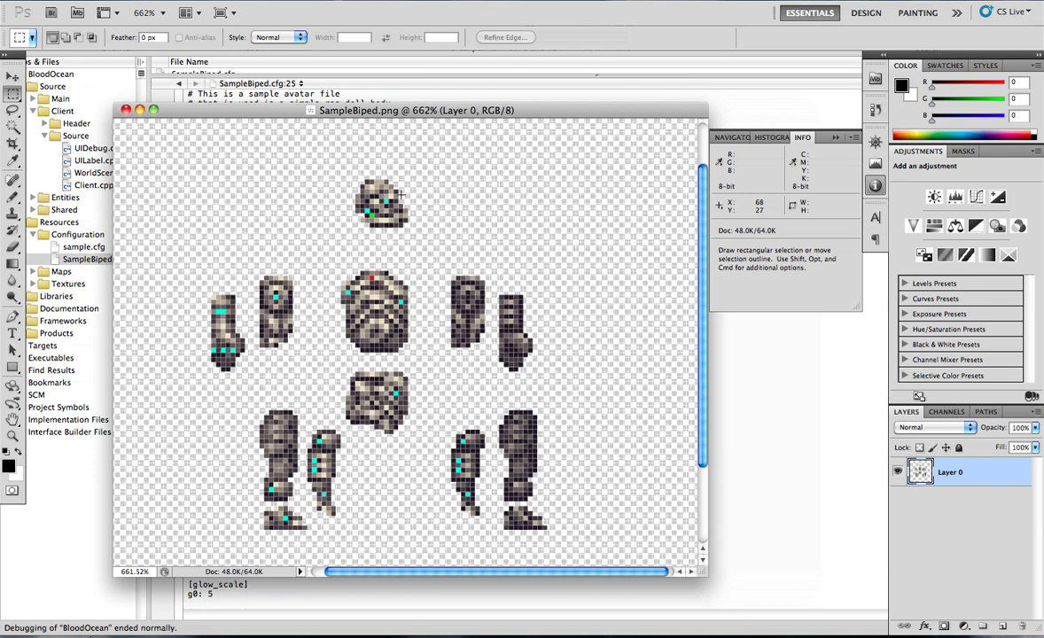
scroll(418, 246, "up", 3)
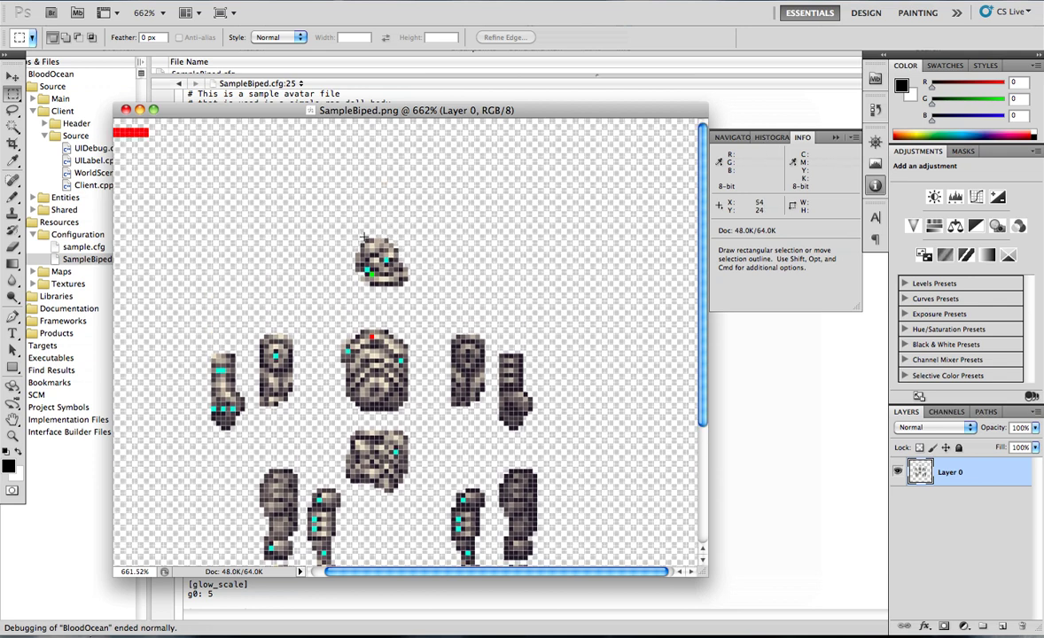
- Add a hat brim on top of the head piece by filling a 13 by 2 pixel marquee with black (000000)
left_click_drag(363, 236, 410, 240)
left_click(146, 0)
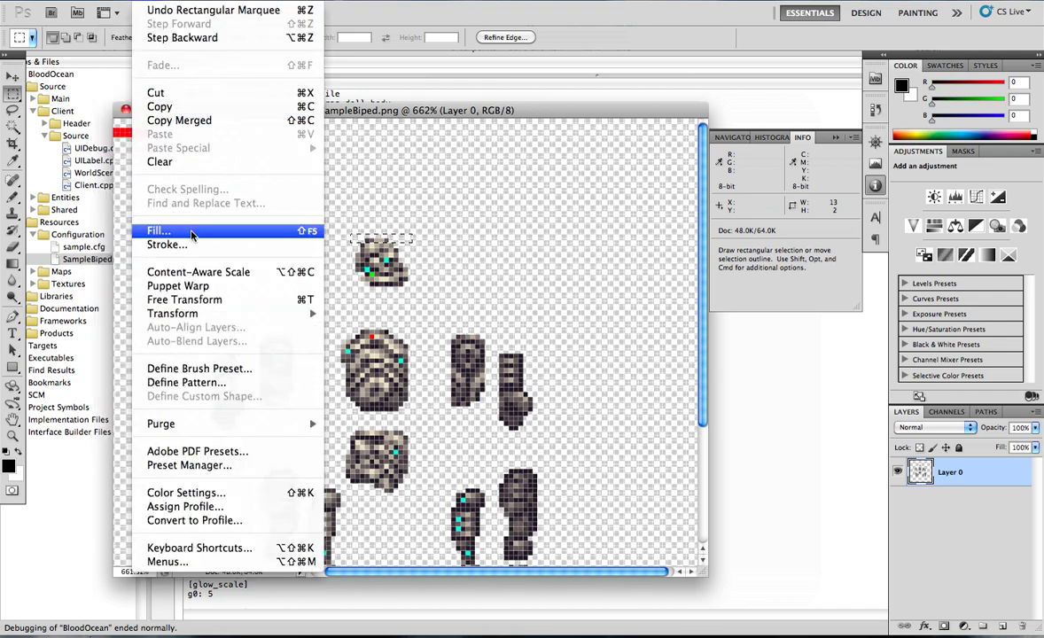
left_click(182, 228)
left_click(502, 251)
left_click(479, 251)
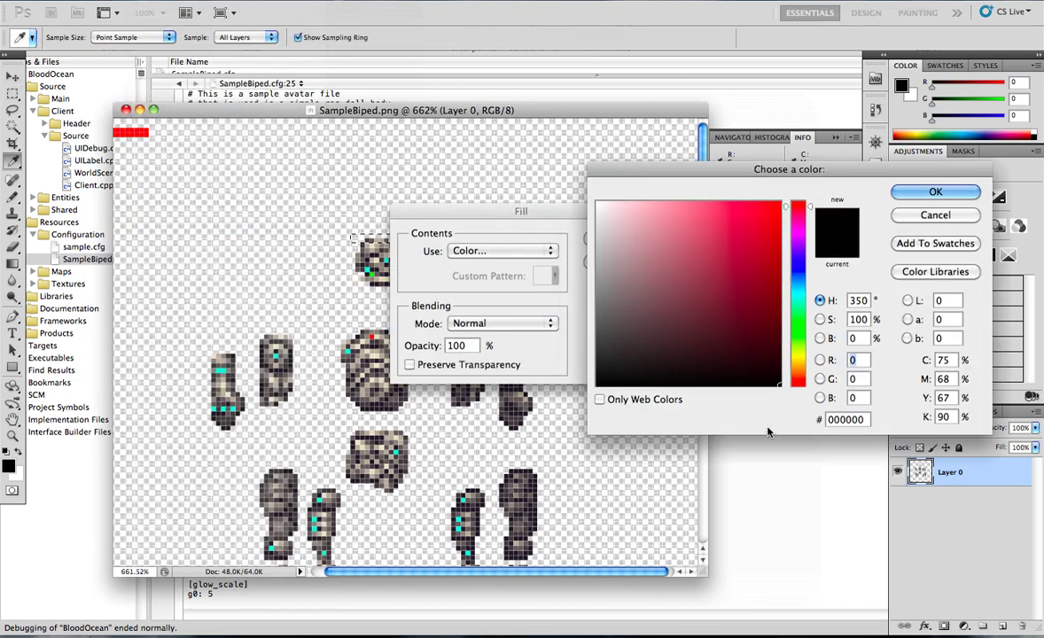
key("Return")
left_click(620, 247)
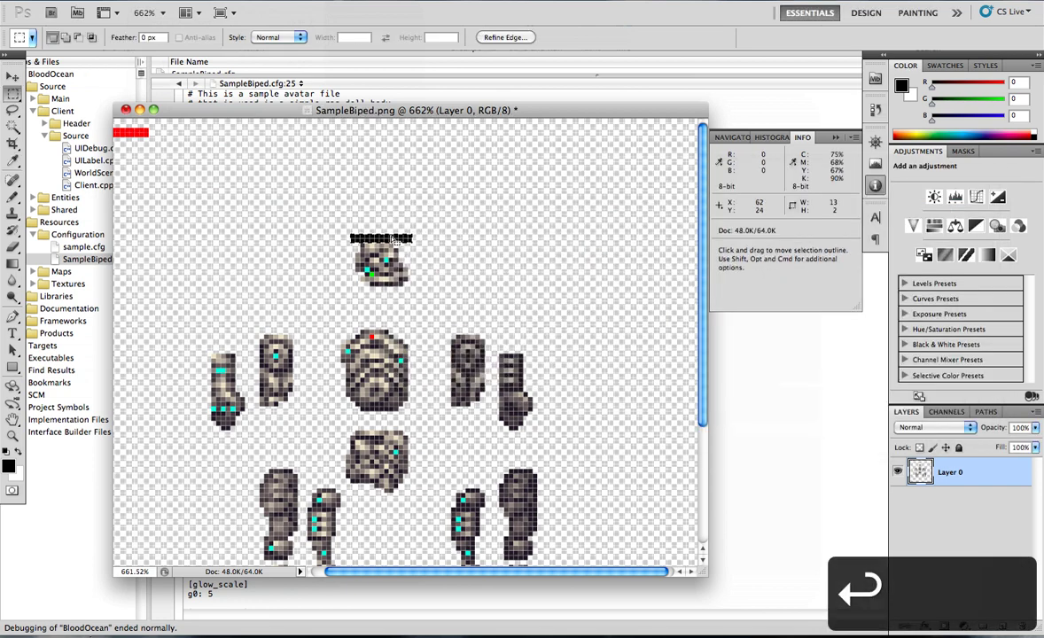
- Complete the top hat with a narrower black block standing on the brim, leaving nothing selected
left_click_drag(354, 234, 397, 194)
key("super+t")
key("Return")
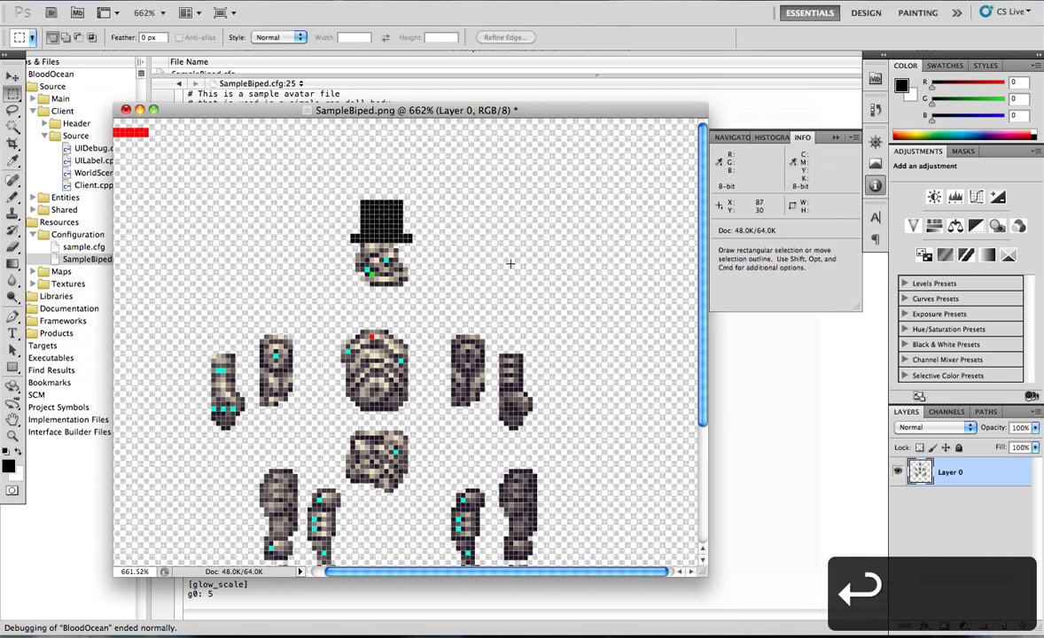
- Save SampleBiped.png, switch to Xcode, and build and run BloodOcean
key("super+s")
left_click(721, 392)
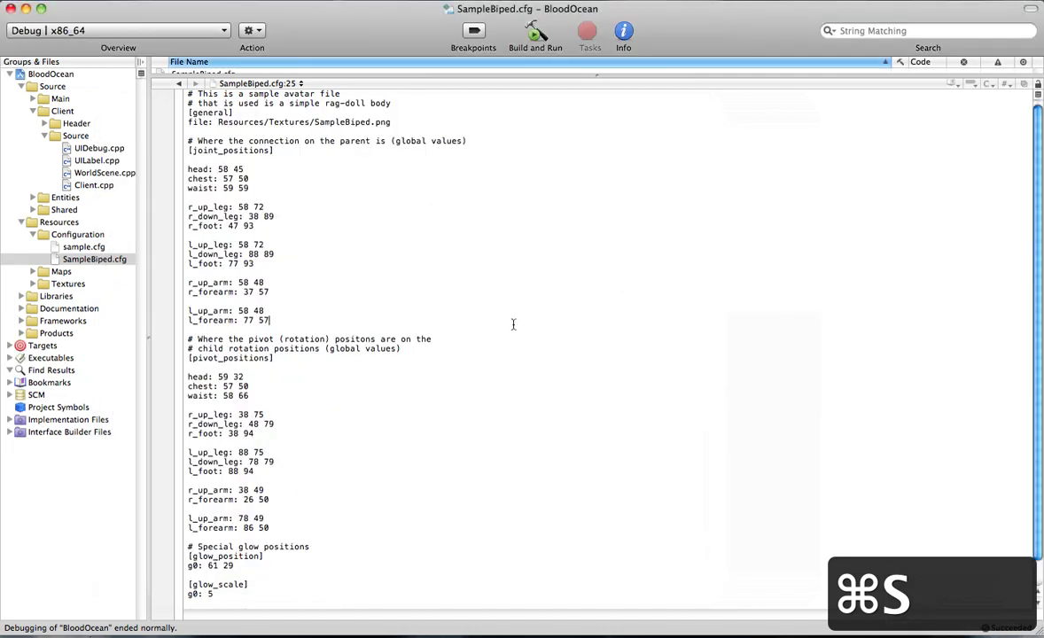
key("super+Return")
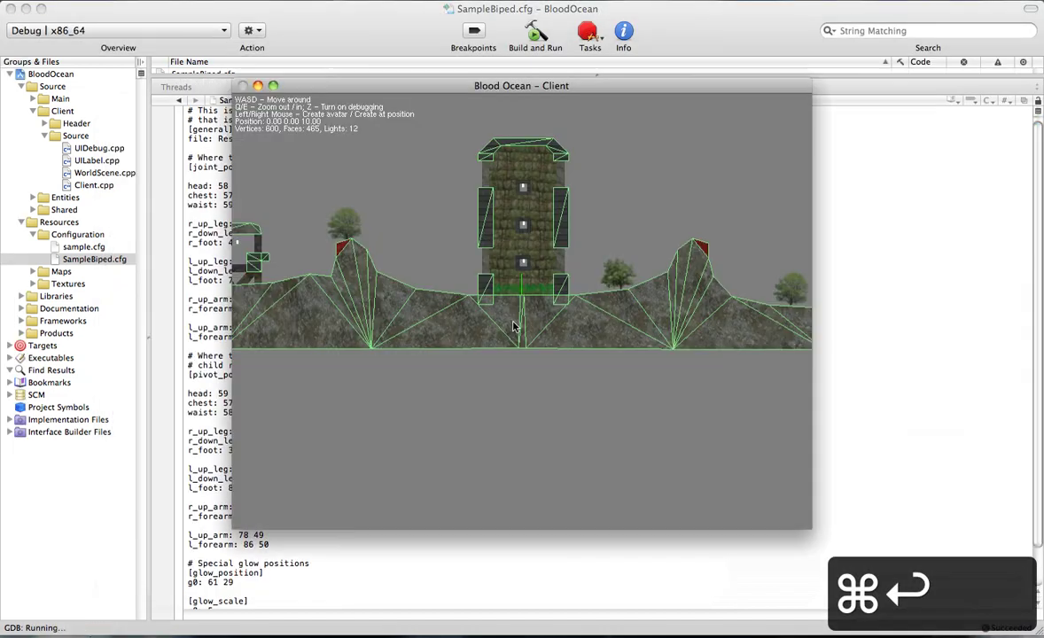
- Create several rag-doll avatars in the air around and above the central stone tower
key("w")
key("d")
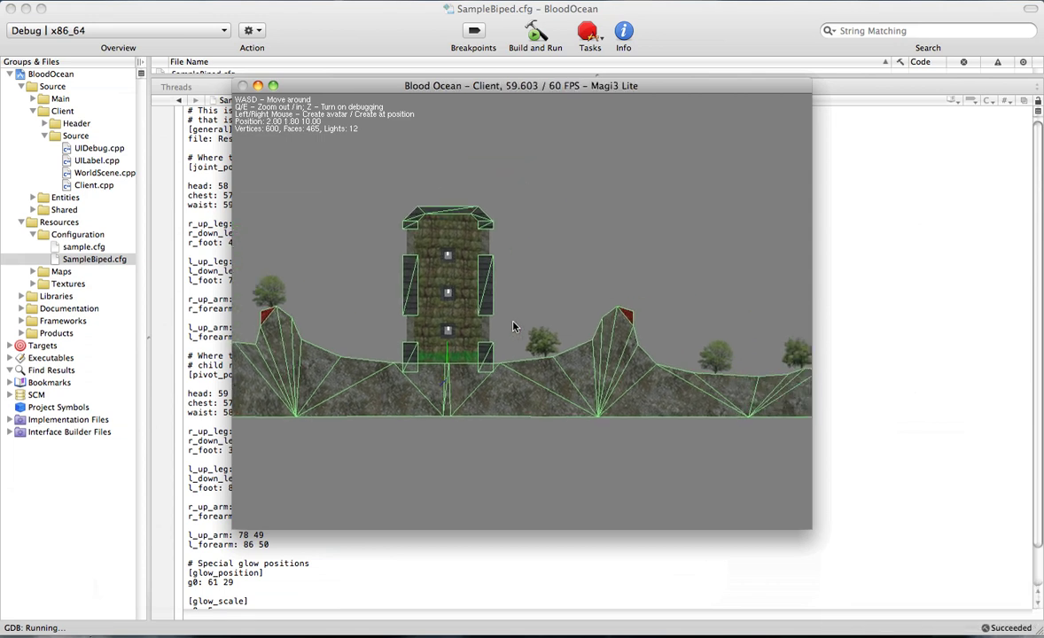
key("w")
key("a")
key("w")
key("d")
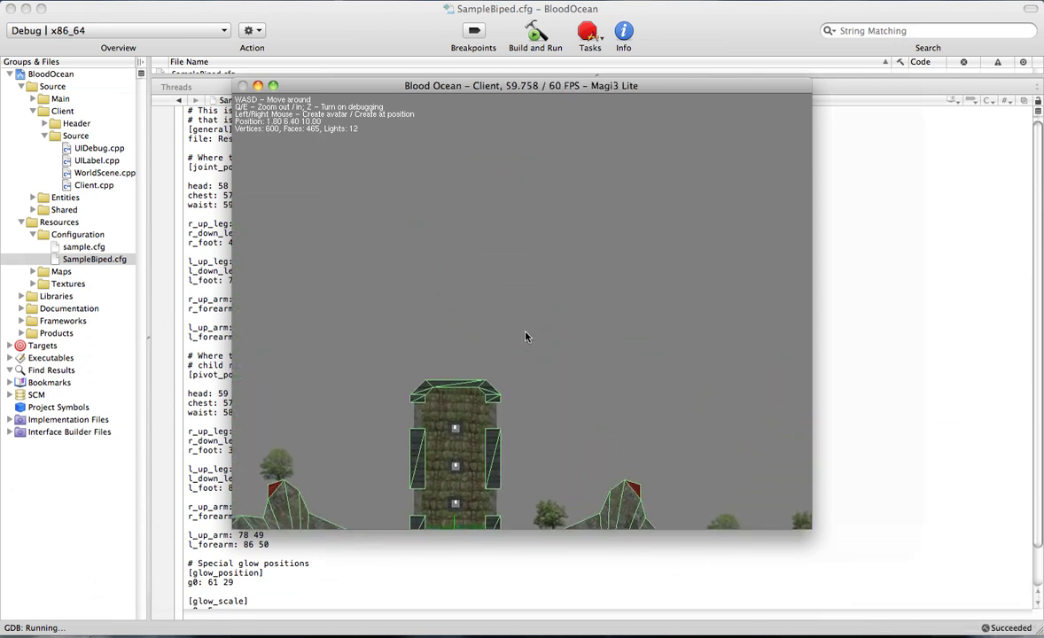
left_click(526, 334)
key("s")
key("a")
left_click(554, 352)
left_click(553, 351)
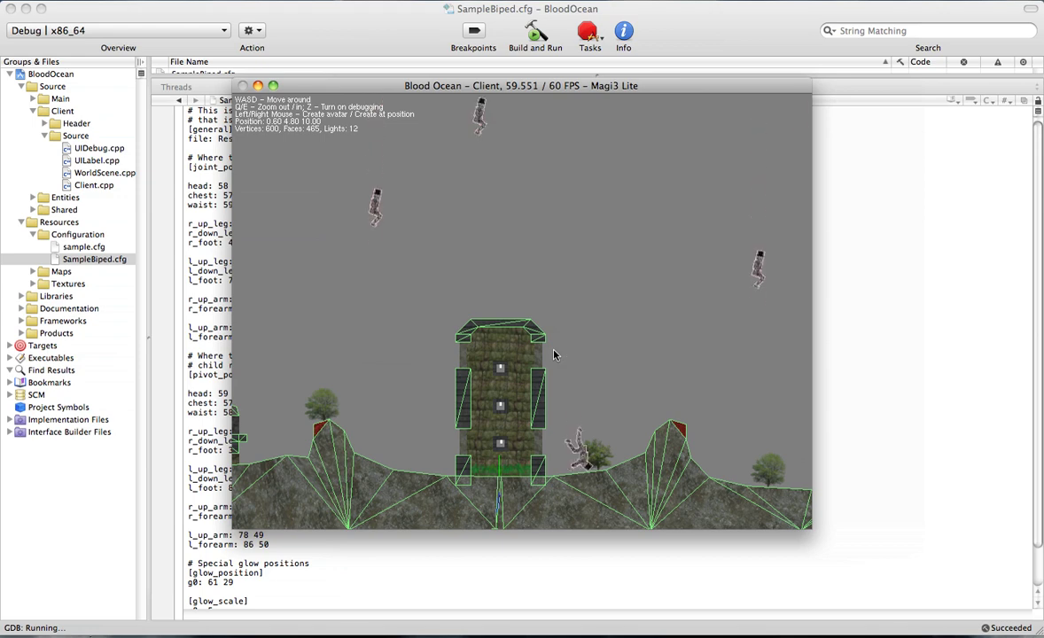
- Follow the falling avatars from the tower roof down to the ground on both sides of the tower
key("e")
key("e")
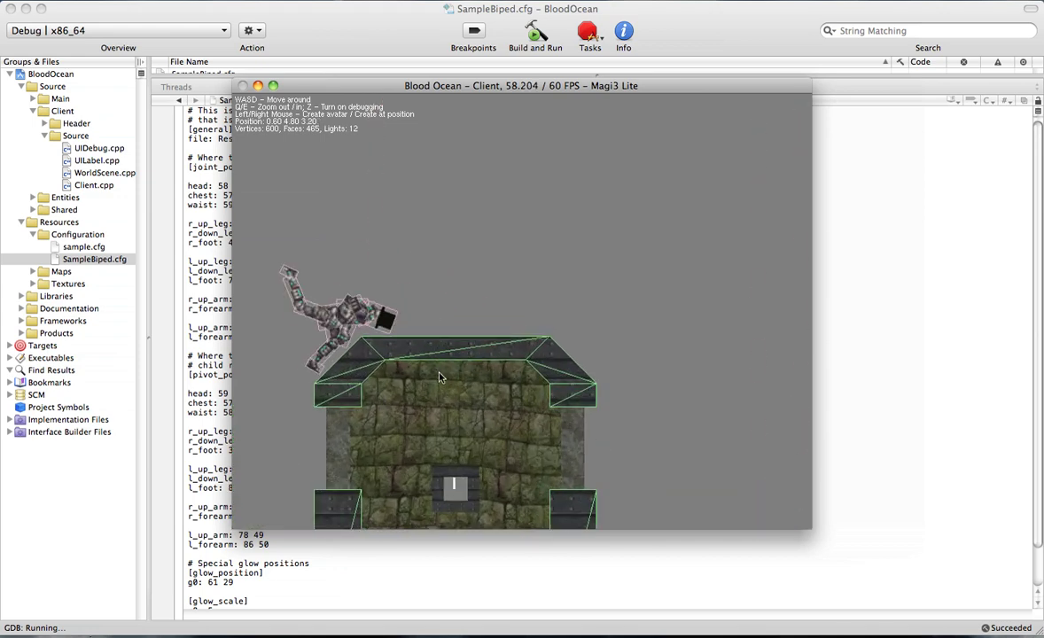
key("a")
key("s")
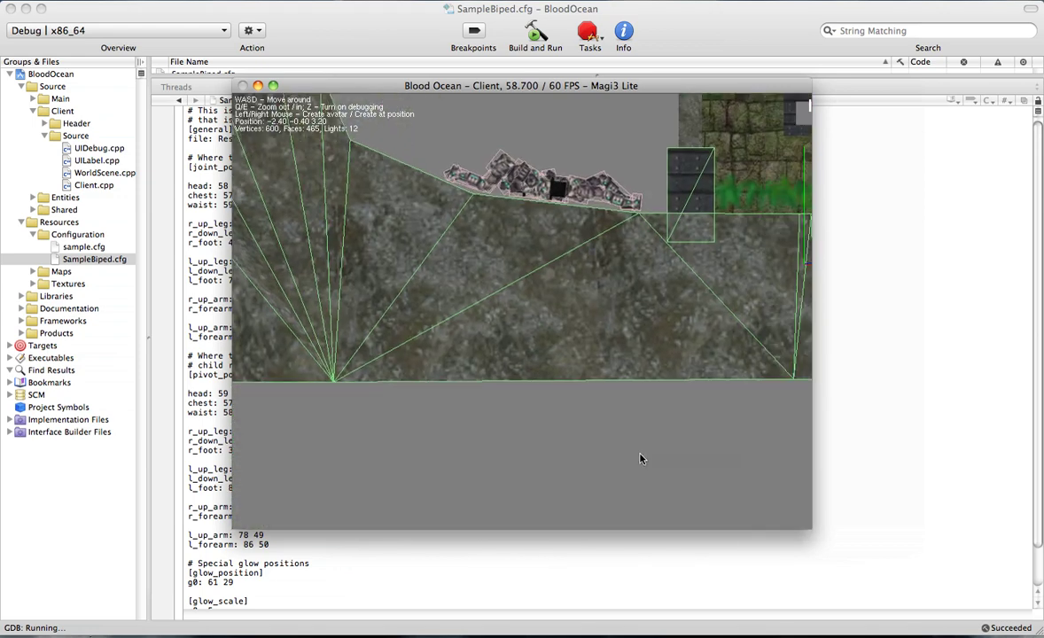
key("w")
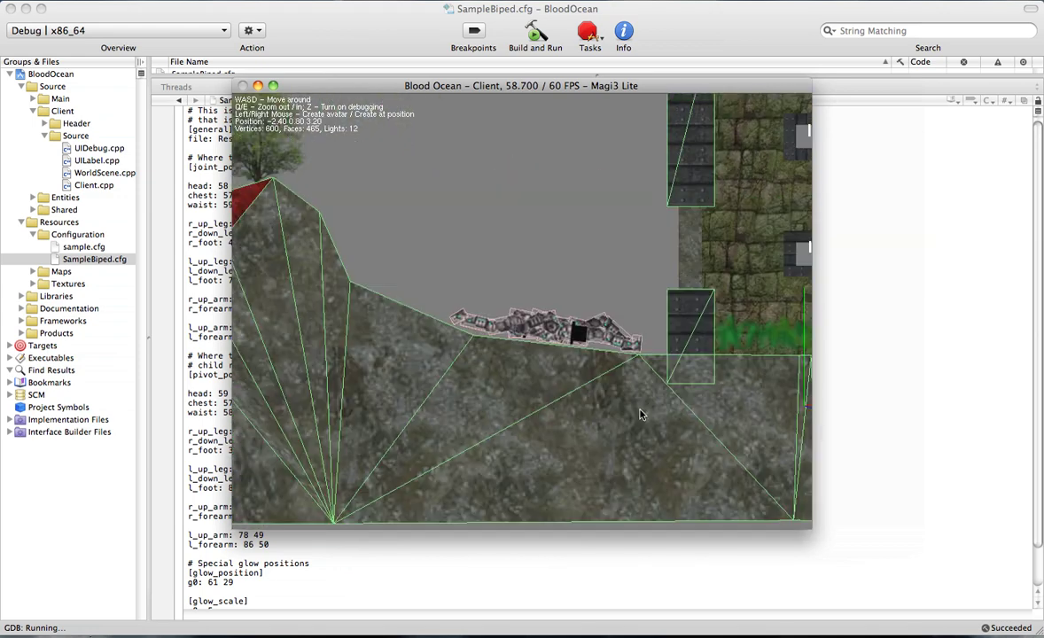
key("d")
key("d")
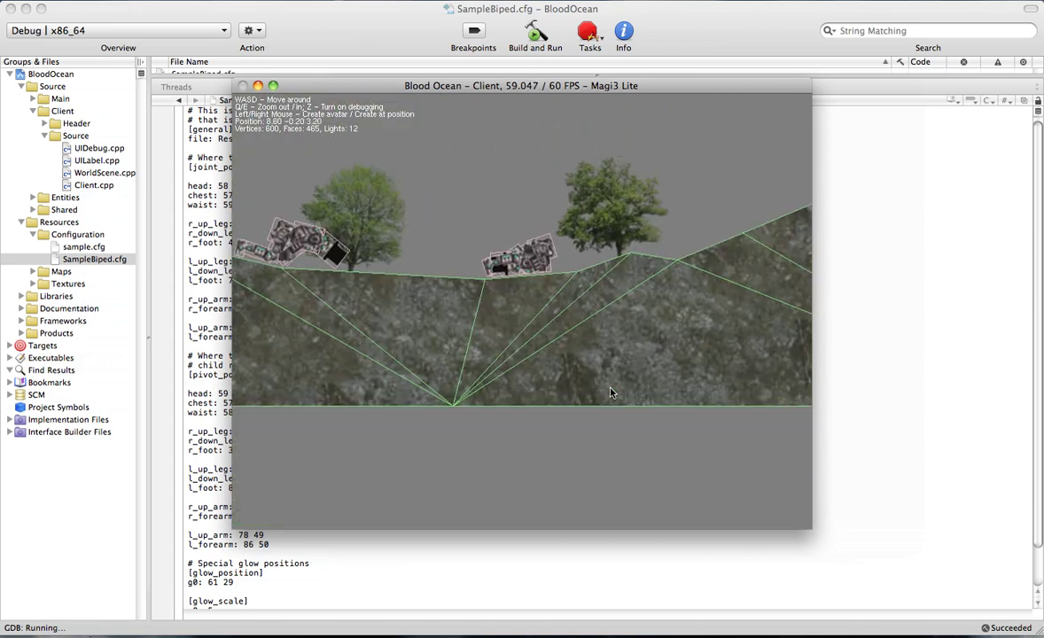
- Examine the hats and body-part outlines of the fallen avatars beside the two trees at close range
key("e")
key("q")
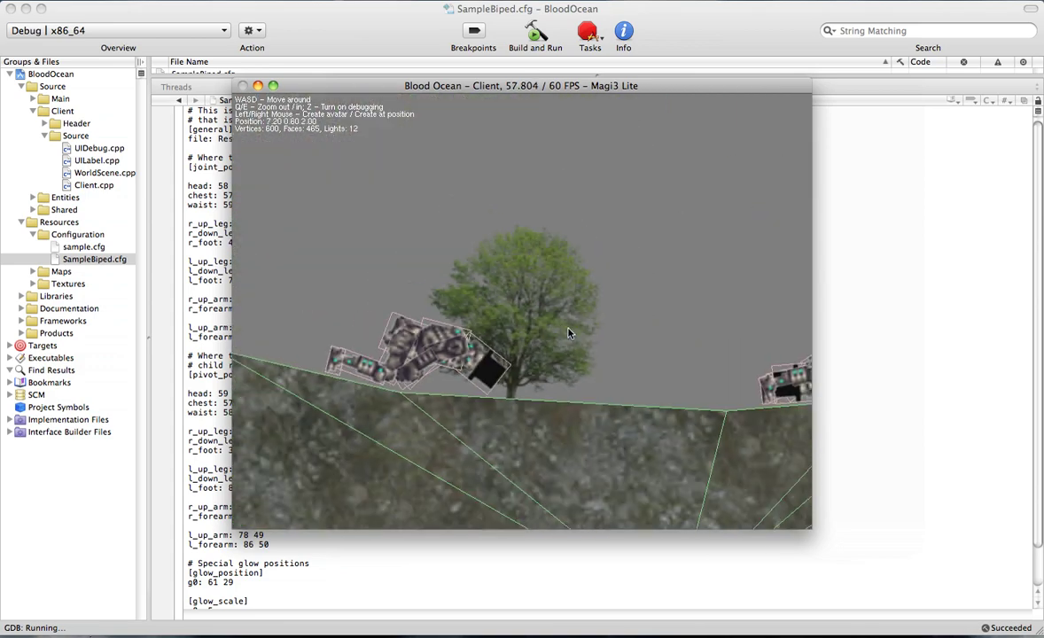
key("s")
key("w")
key("e")
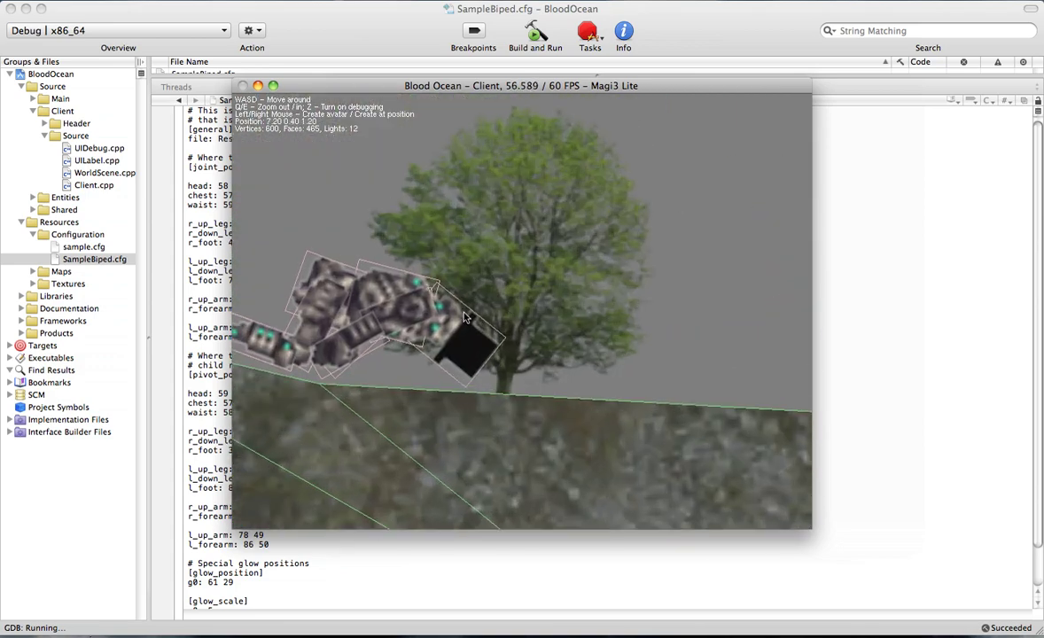
key("s")
key("d")
key("a")
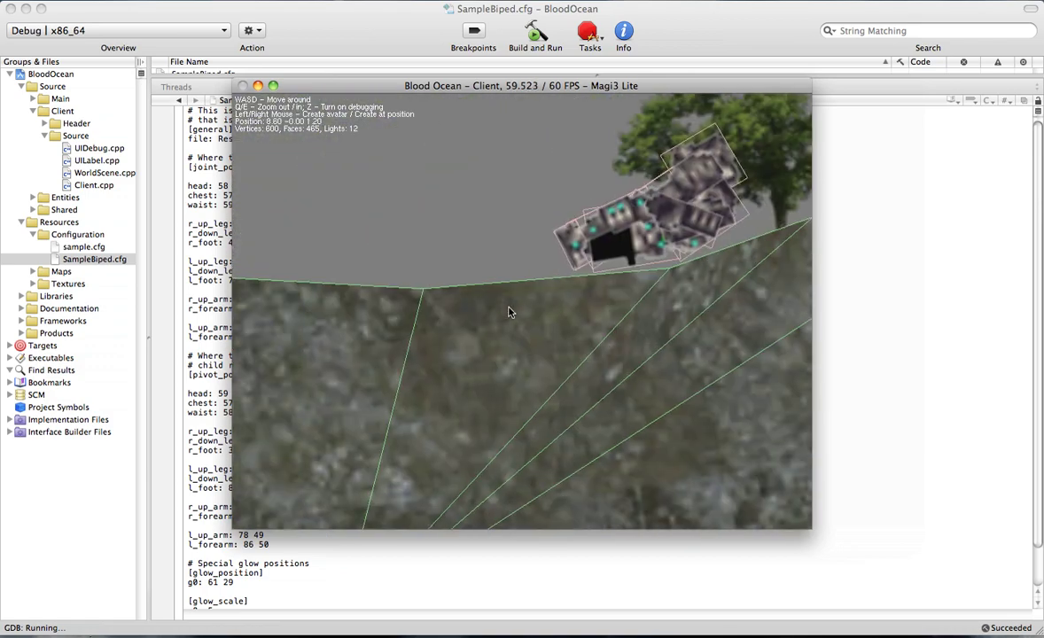
- Turn off the debug wireframe while viewing the wooden watchtowers near the map's right-hand cliff
key("d")
key("e")
key("q")
key("q")
key("d")
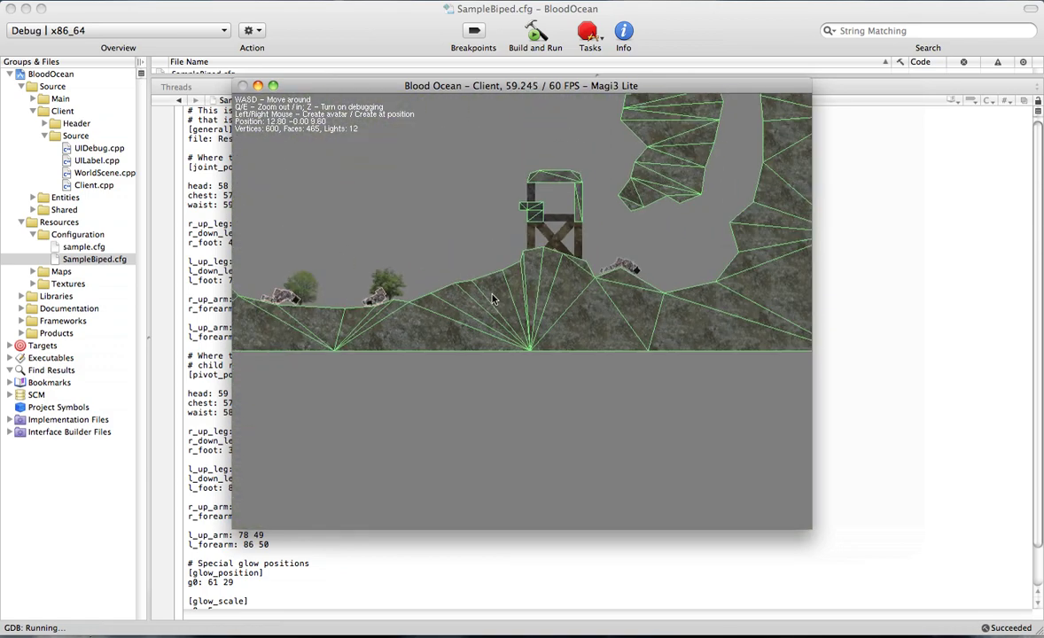
key("a")
key("w")
key("z")
key("d")
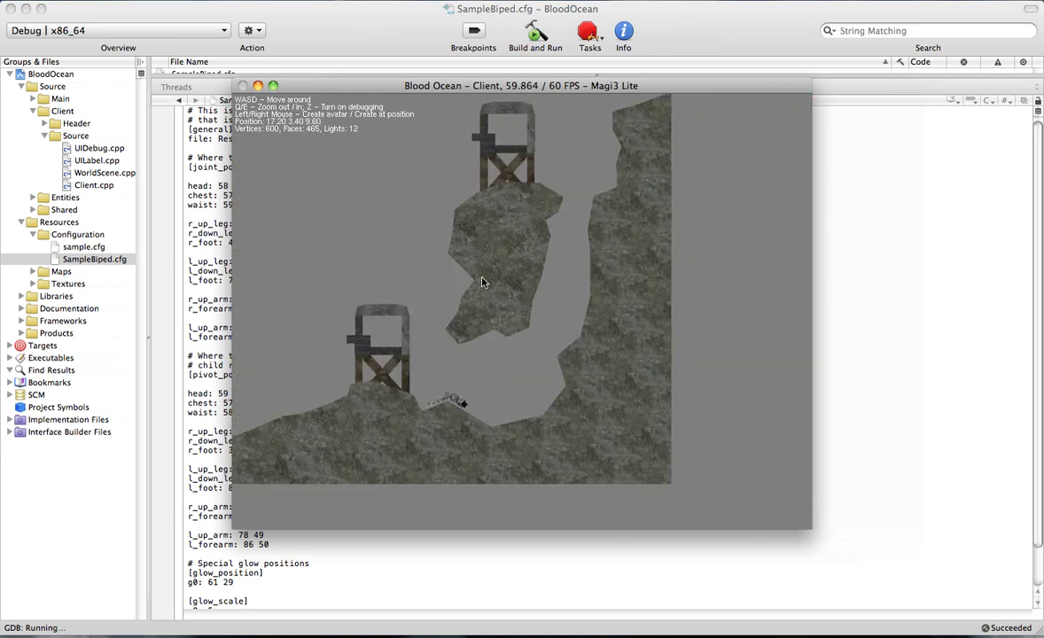
- Create many more avatars across the terrain on both sides of the central tower
key("a")
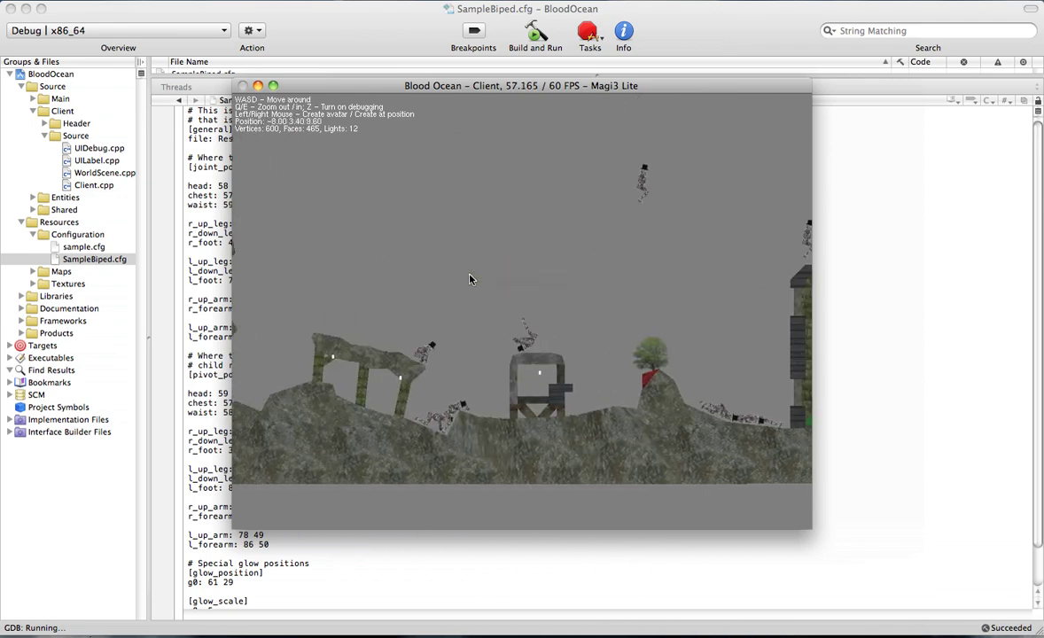
key("d")
key("d")
key("a")
key("e")
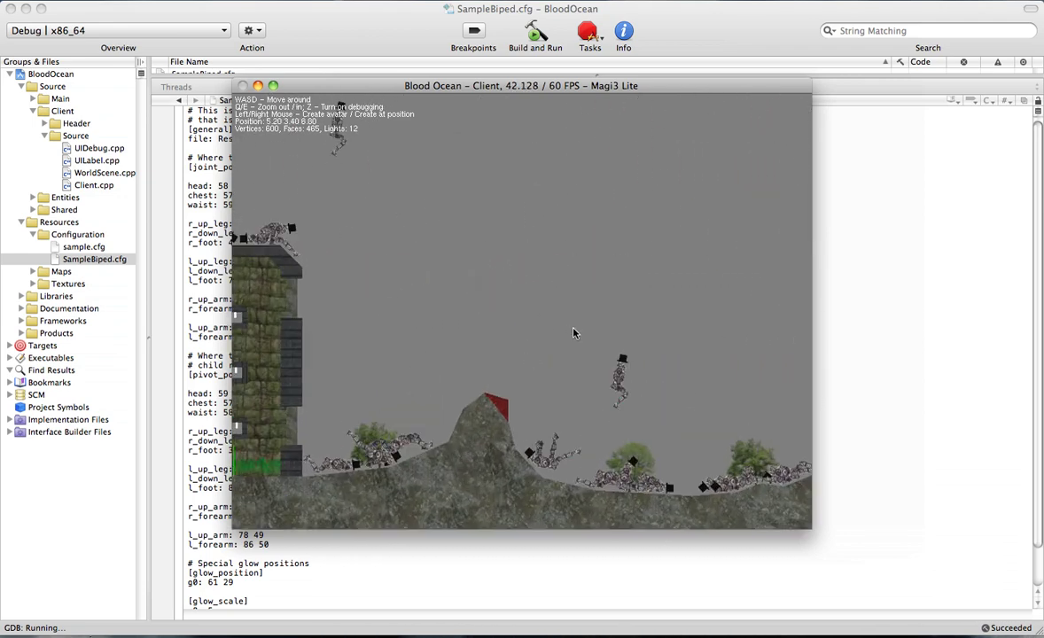
- Examine the piles of avatars with top hats in the valley by the two trees
key("d")
key("s")
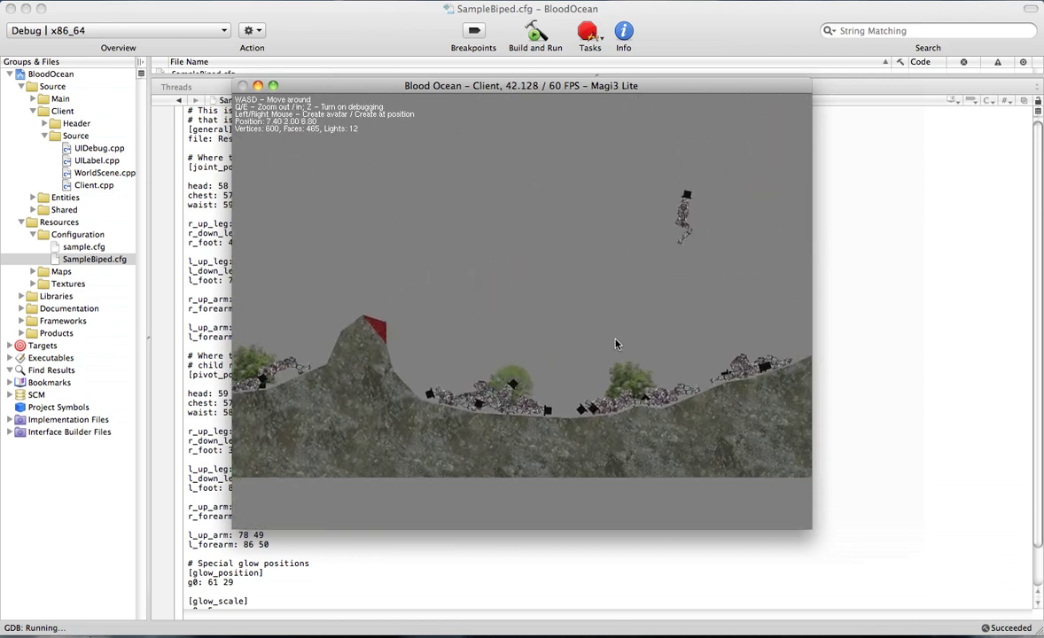
key("e")
key("s")
key("e")
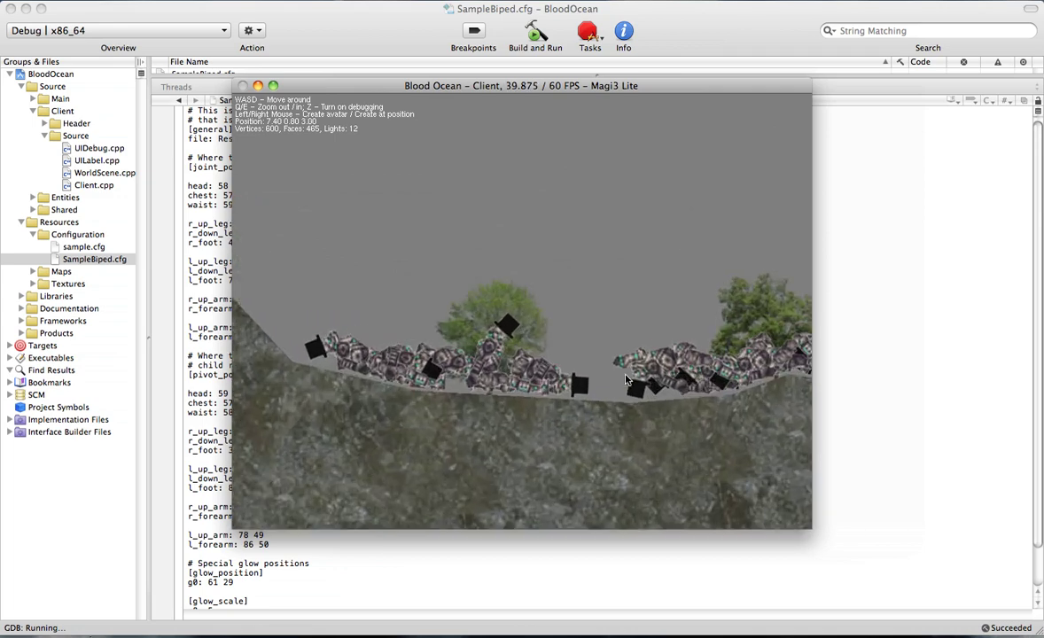
key("e")
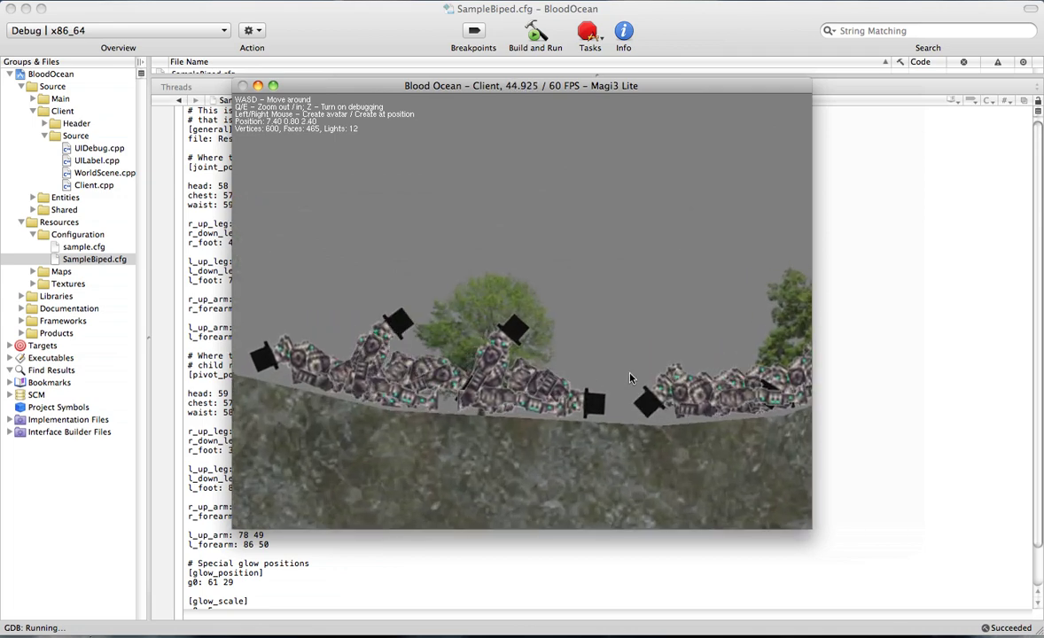
- Turn the debug wireframe back on and check the outlines of the piled avatars from the valley to the tower
key("z")
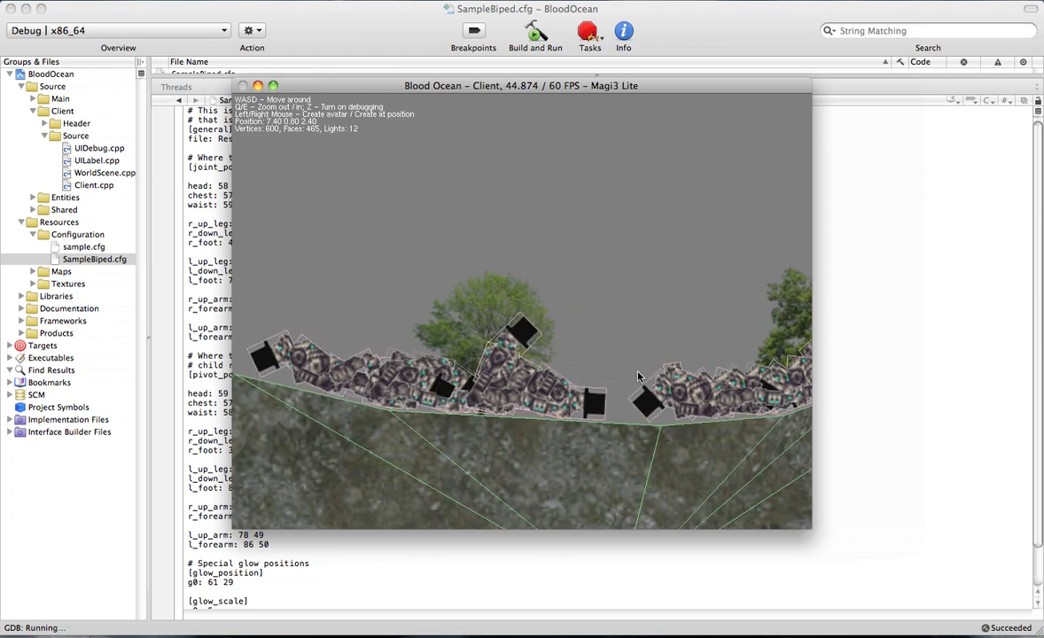
key("d")
key("s")
key("w")
key("w")
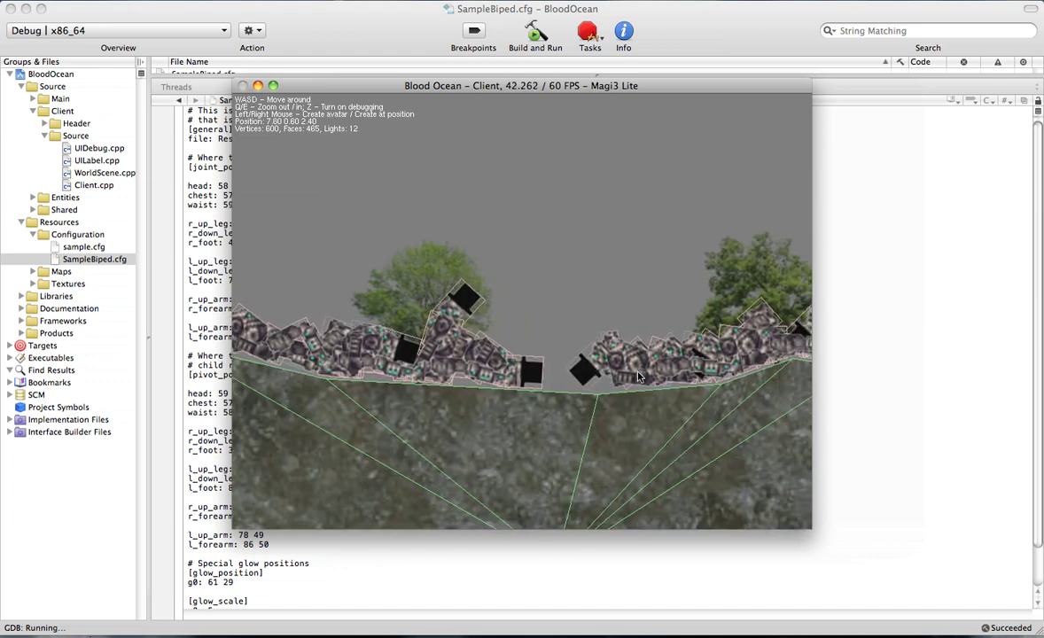
key("a")
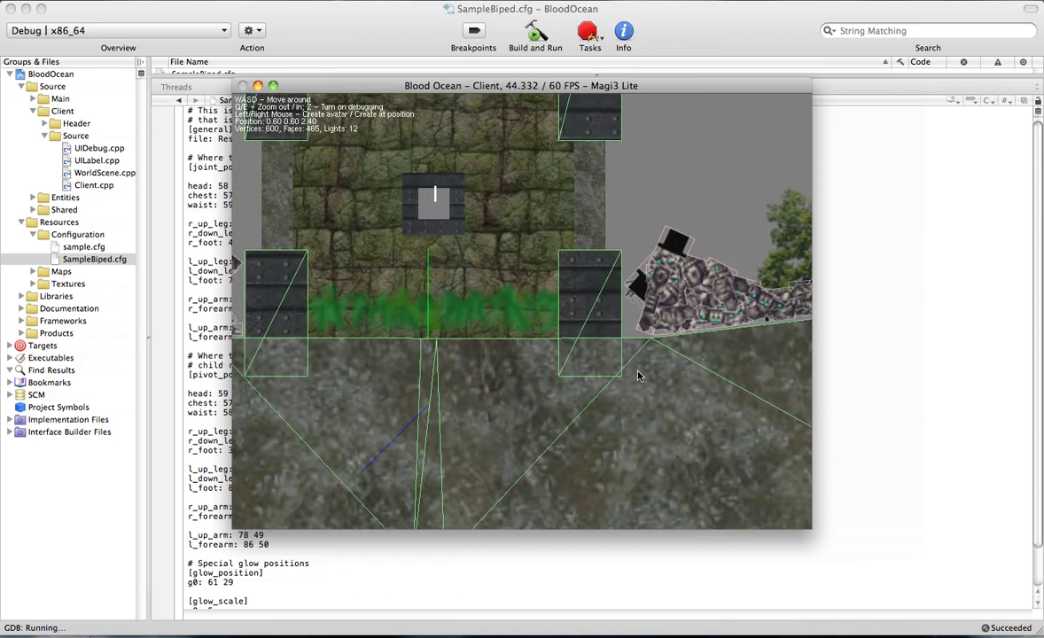
- Inspect the avatars lying on and around the small hut west of the central tower
key("d")
key("q")
key("a")
key("a")
key("w")
key("a")
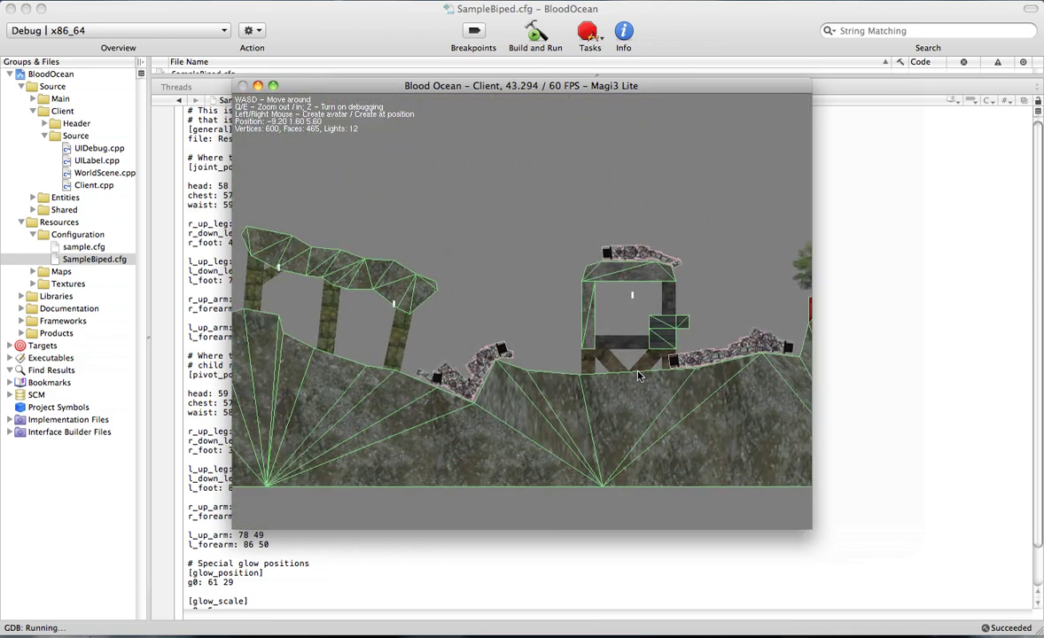
key("e")
key("d")
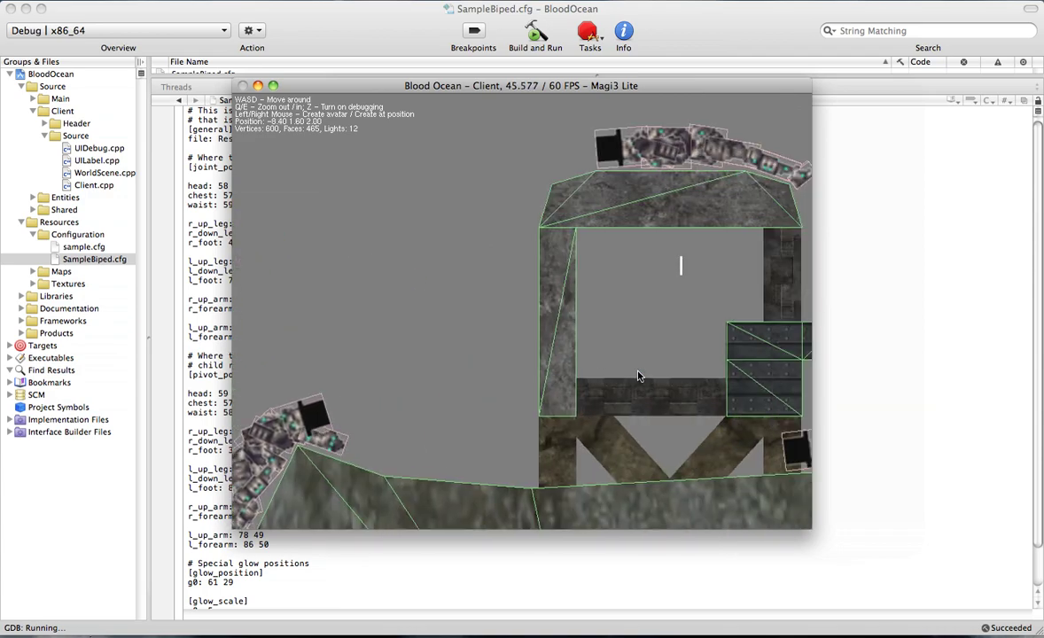
- Survey the map's western cliff, and examine the avatars in the dip between the slanted ruin and the hut
key("q")
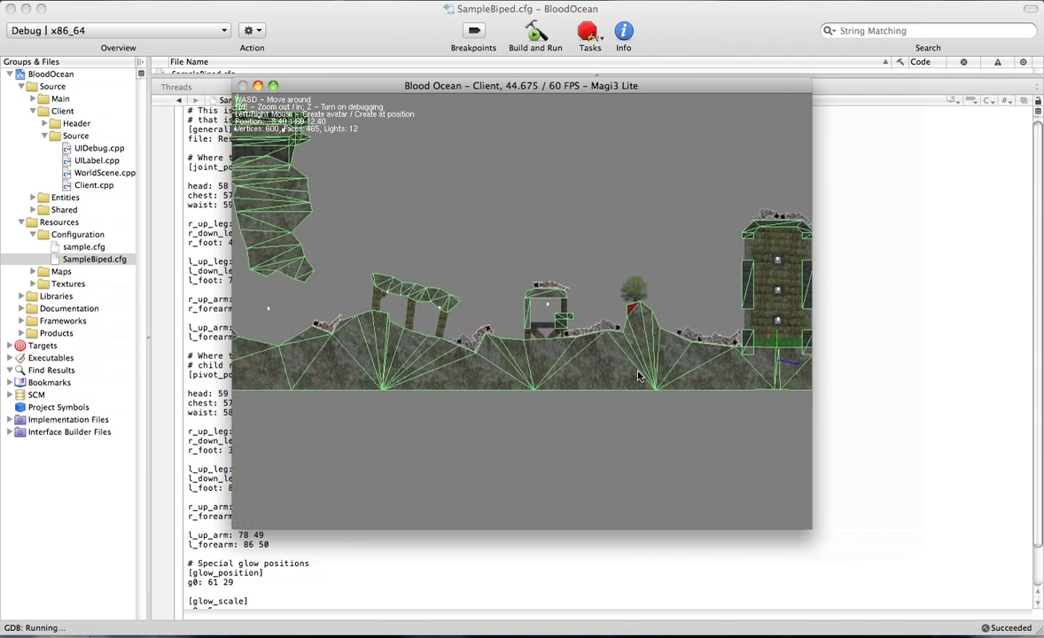
key("a")
key("w")
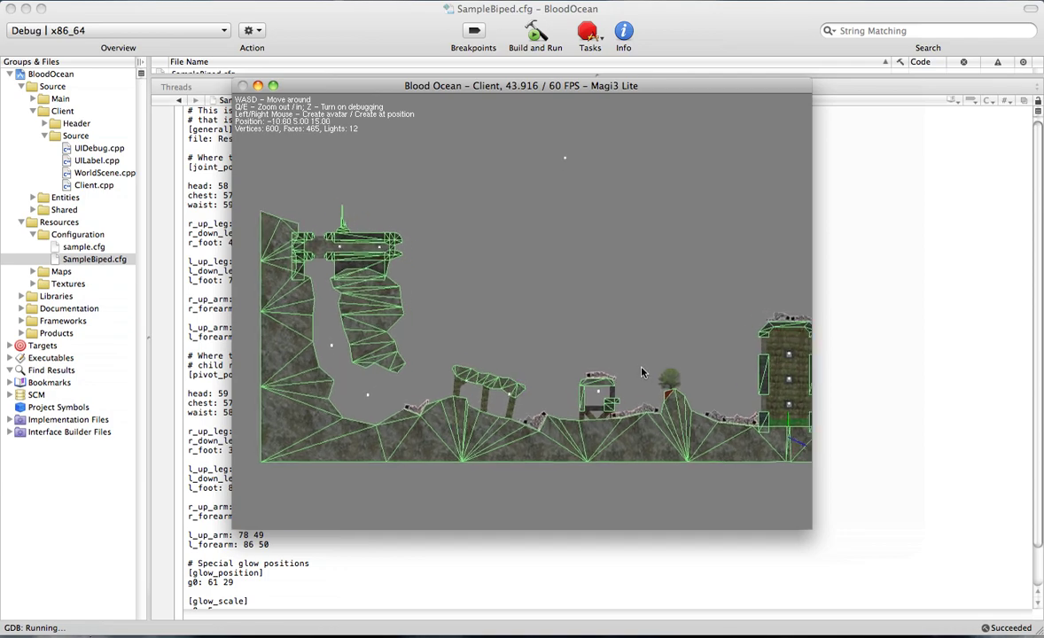
key("e")
key("s")
key("d")
key("e")
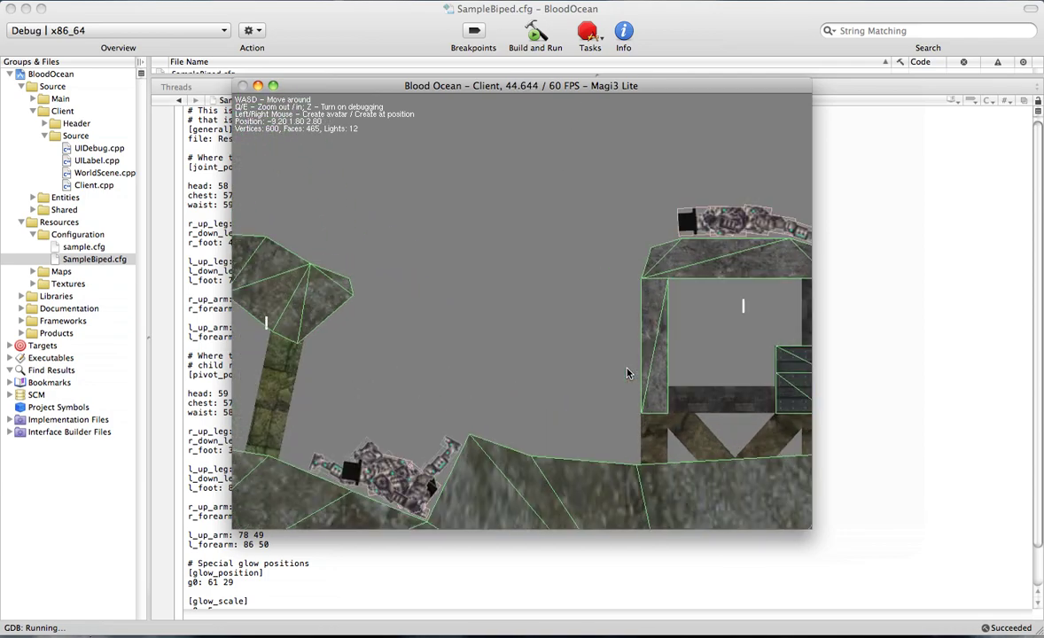
- Survey the avatars from the central tower eastward to the two watchtowers and the far cliff
key("q")
key("d")
key("w")
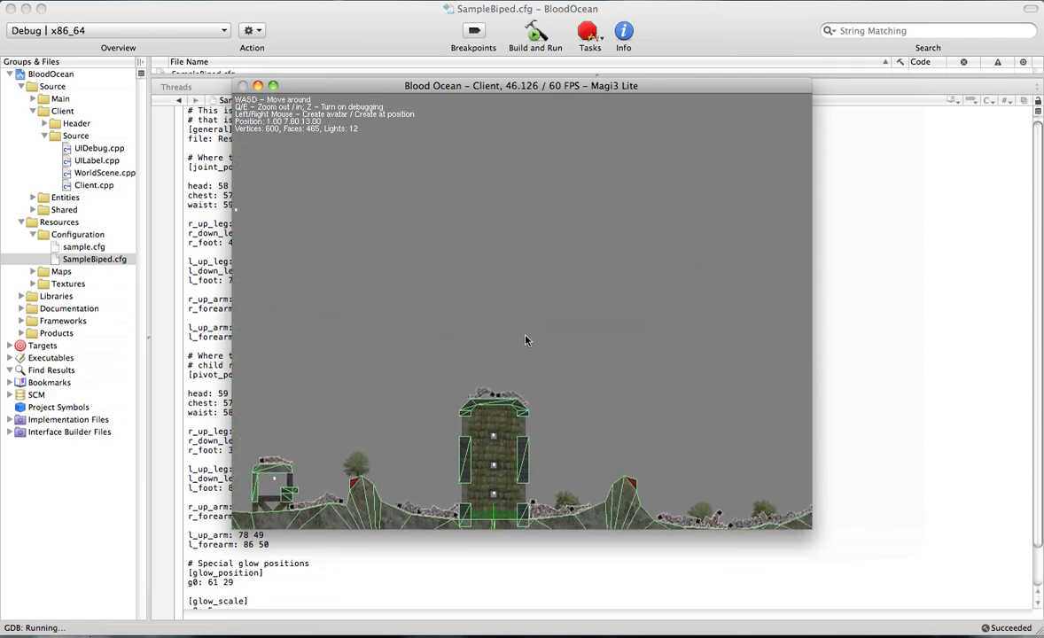
key("s")
key("e")
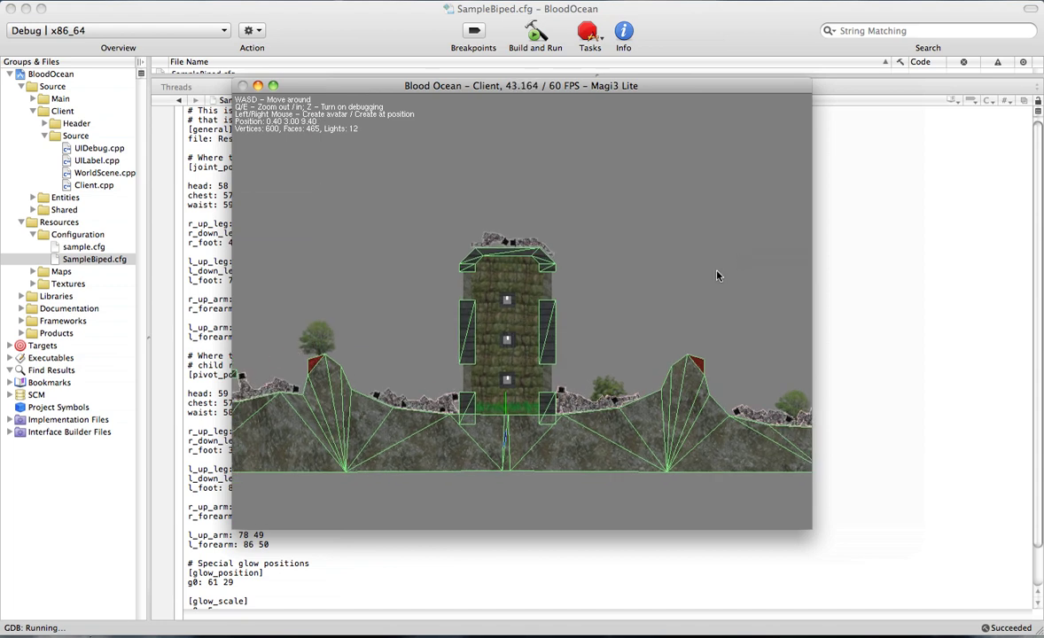
key("d")
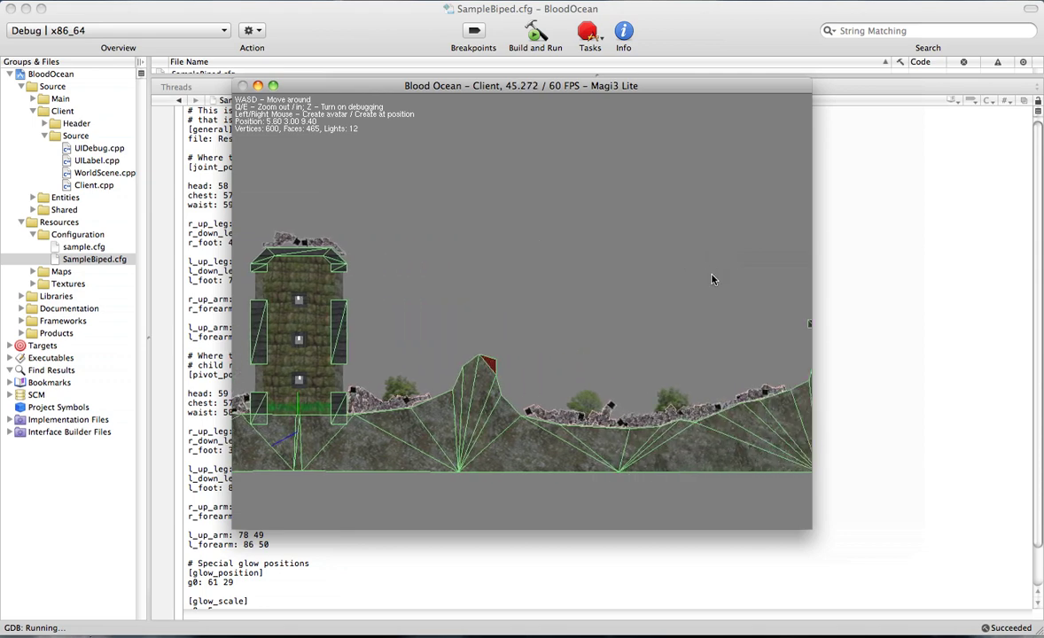
key("d")
key("w")
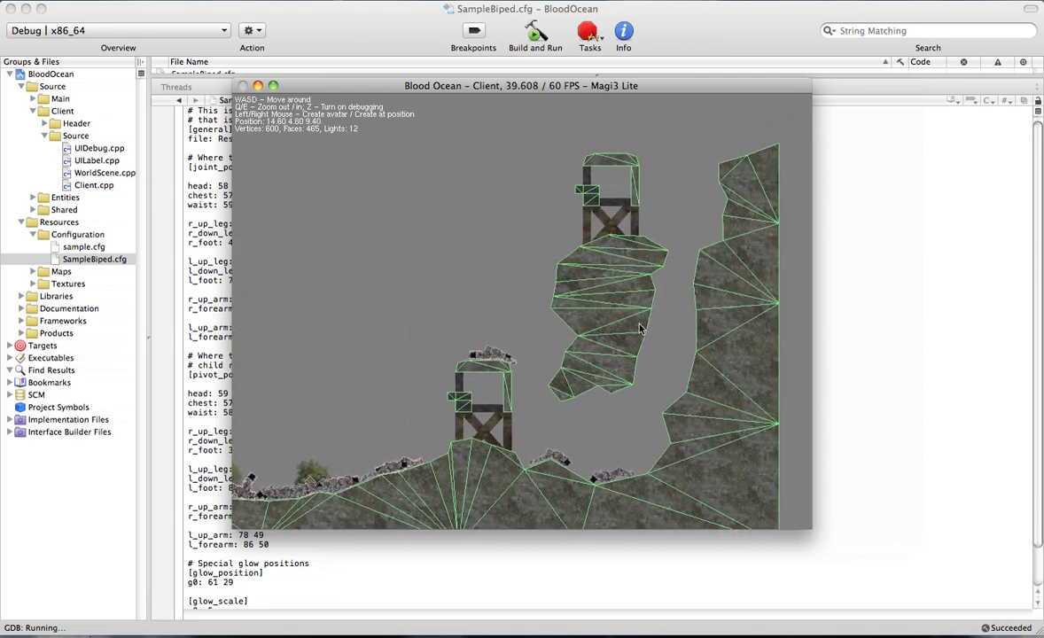
- Survey the map from the eastern watchtowers back past the central tower and slanted ruin to the western cliff fortress
key("a")
key("s")
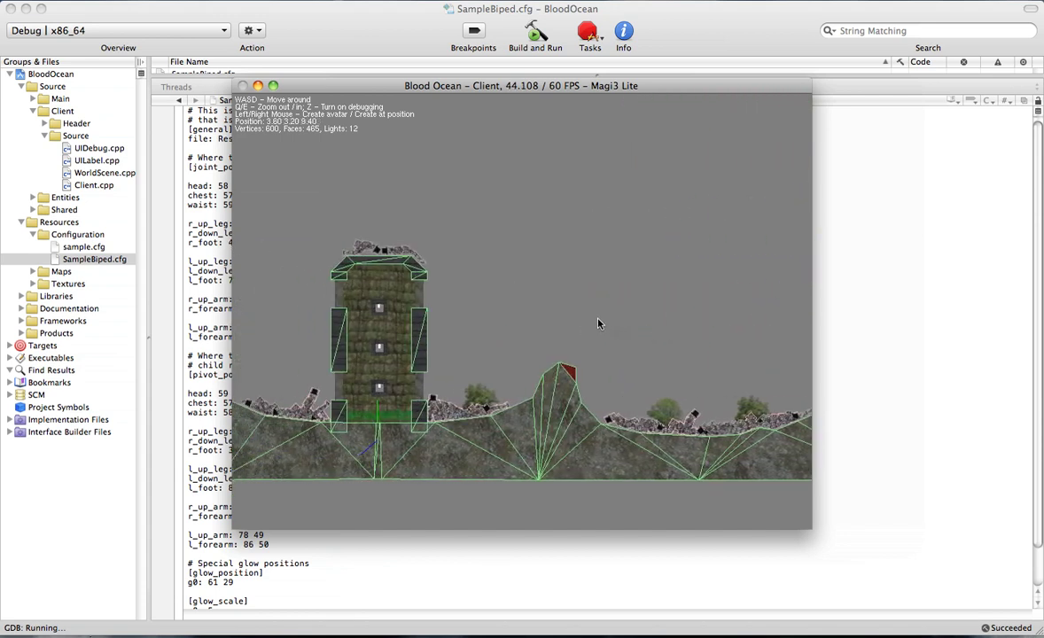
key("a")
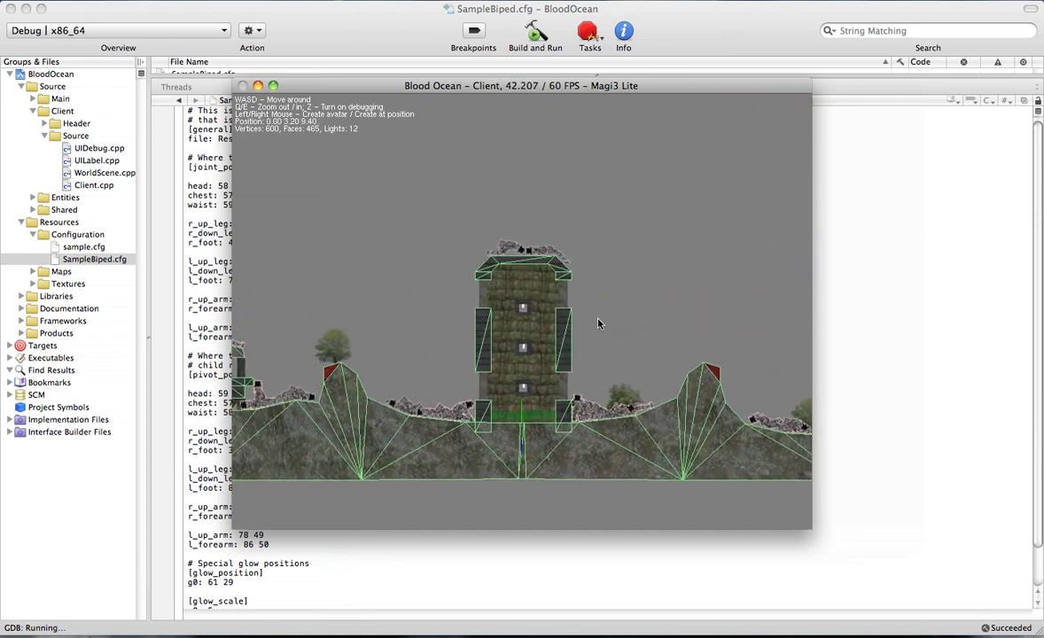
key("w")
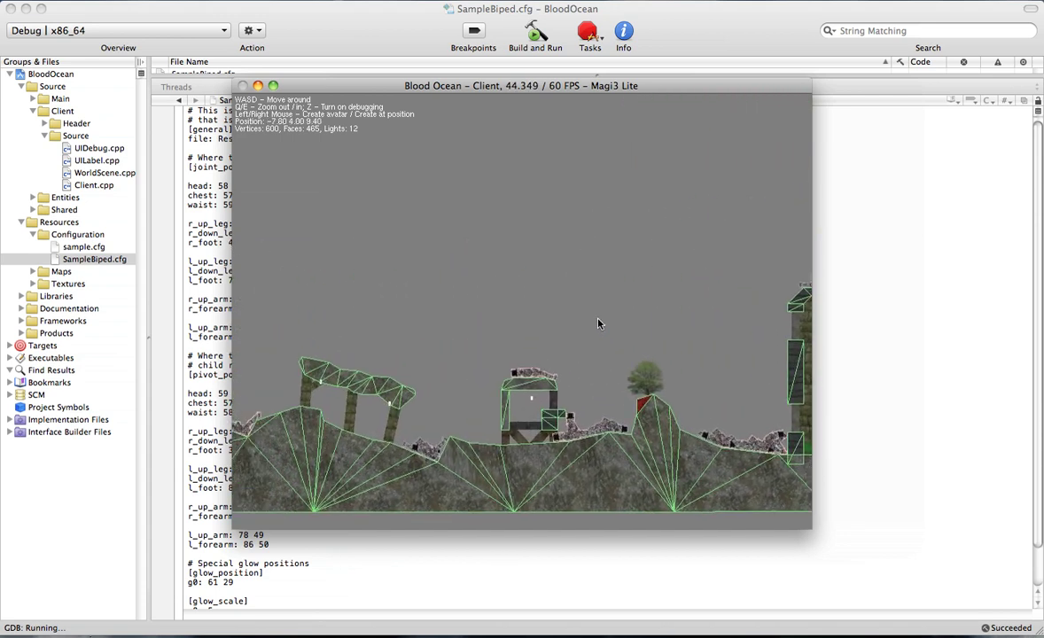
key("a")
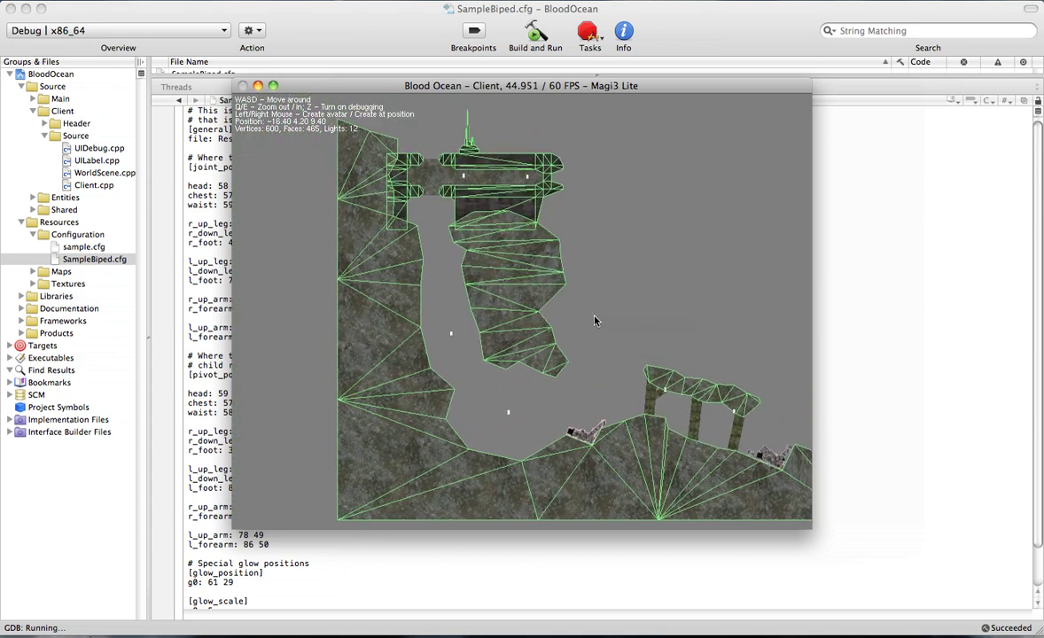
key("d")
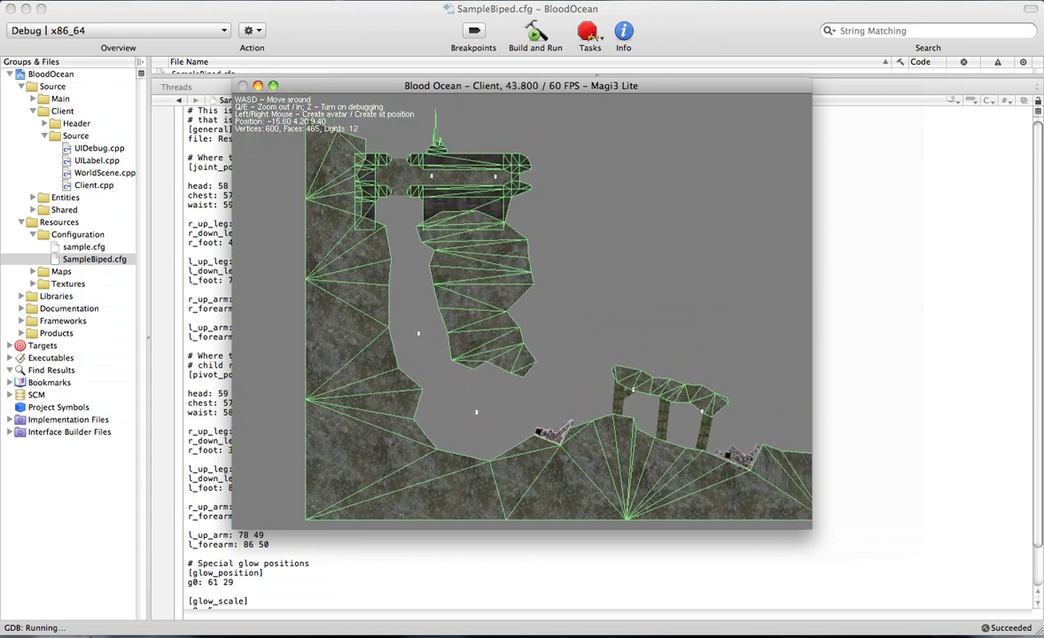
left_click(707, 0)
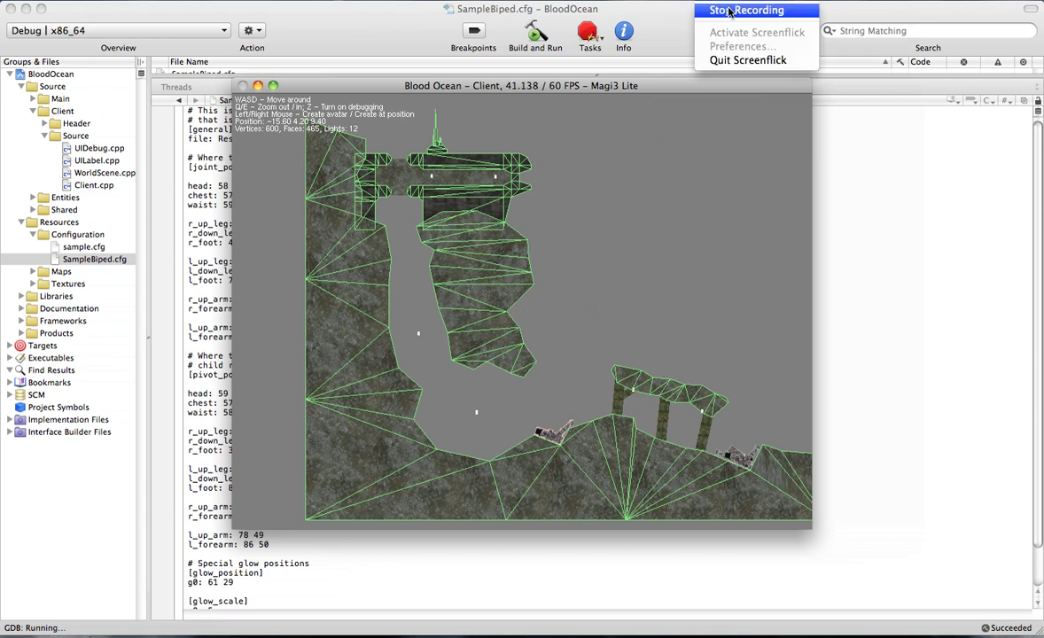